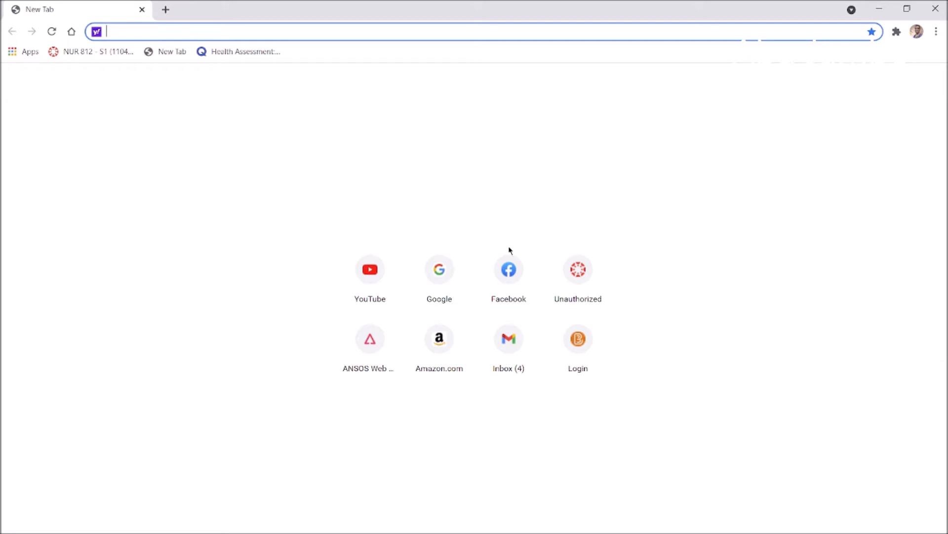
Open the Gmail inbox (31 unread) from the Google home page and show the signed-in accounts menu
{"action": "left_click", "coordinate": [440, 277]}
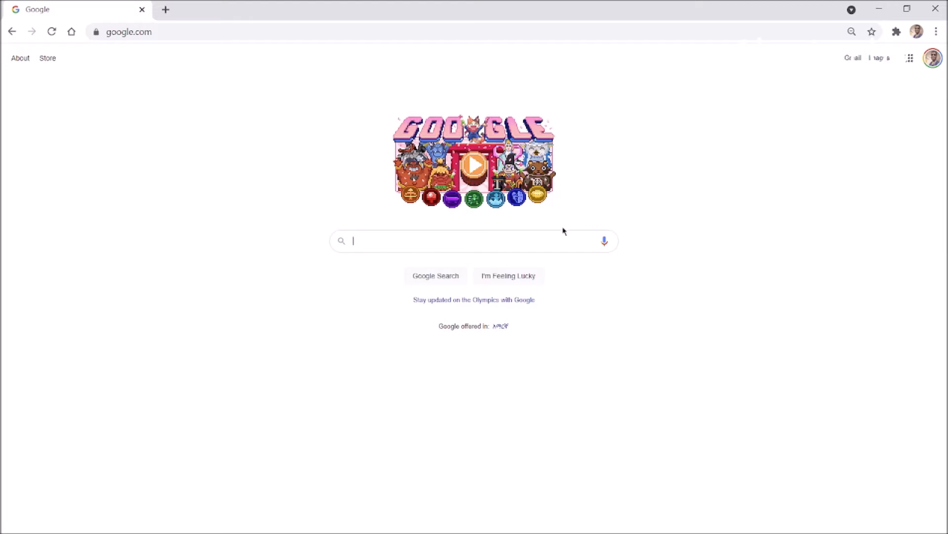
{"action": "left_click", "coordinate": [853, 59]}
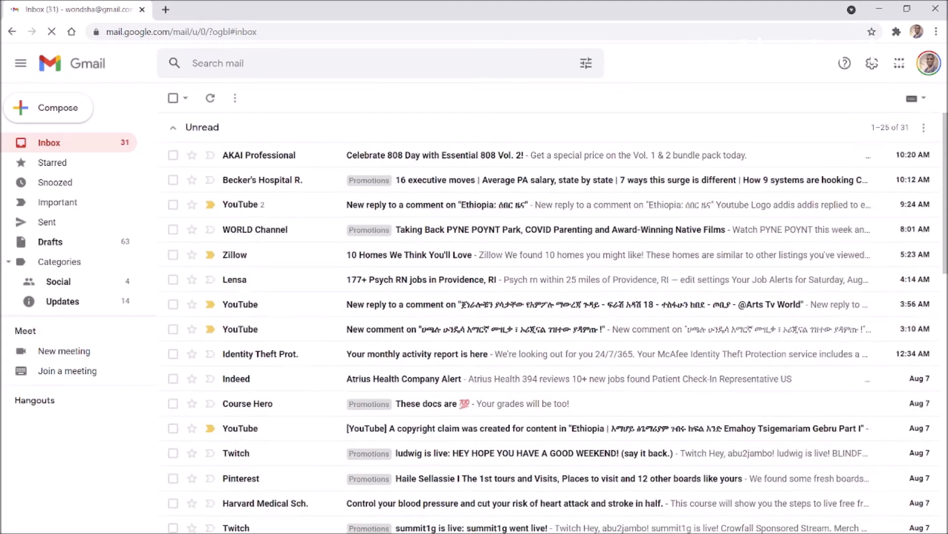
{"action": "scroll", "coordinate": [735, 493], "scroll_direction": "down", "scroll_amount": 10}
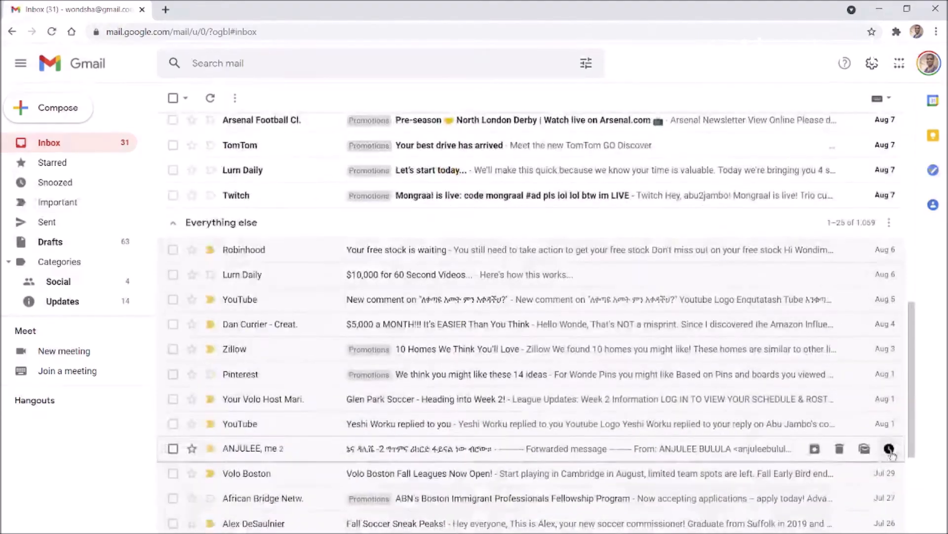
{"action": "scroll", "coordinate": [790, 475], "scroll_direction": "up", "scroll_amount": 10}
{"action": "scroll", "coordinate": [879, 466], "scroll_direction": "down", "scroll_amount": 10}
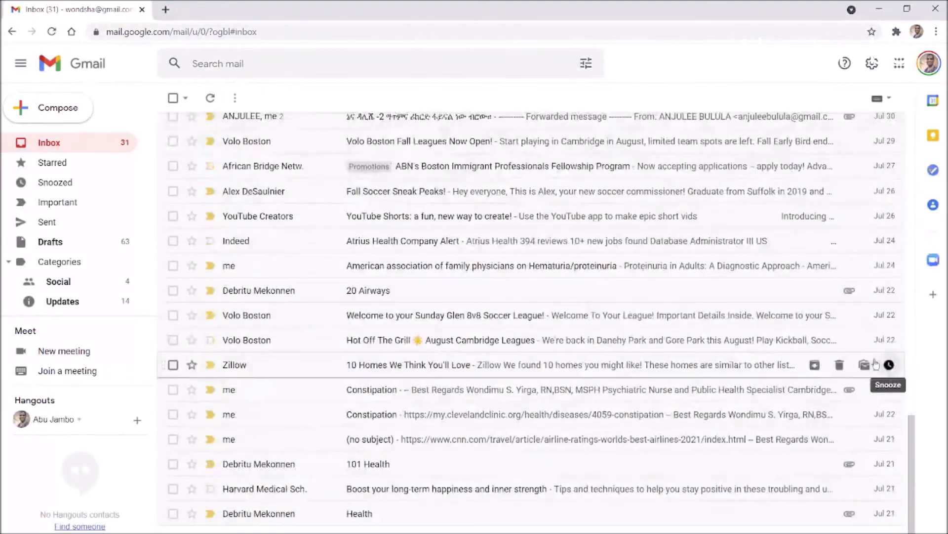
{"action": "scroll", "coordinate": [880, 381], "scroll_direction": "up", "scroll_amount": 9}
{"action": "scroll", "coordinate": [861, 327], "scroll_direction": "up", "scroll_amount": 2}
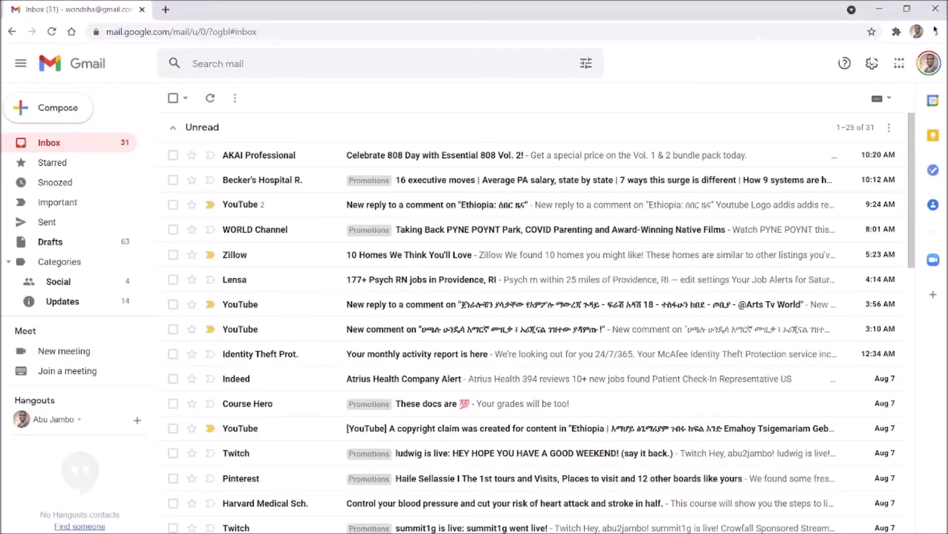
{"action": "left_click", "coordinate": [932, 68]}
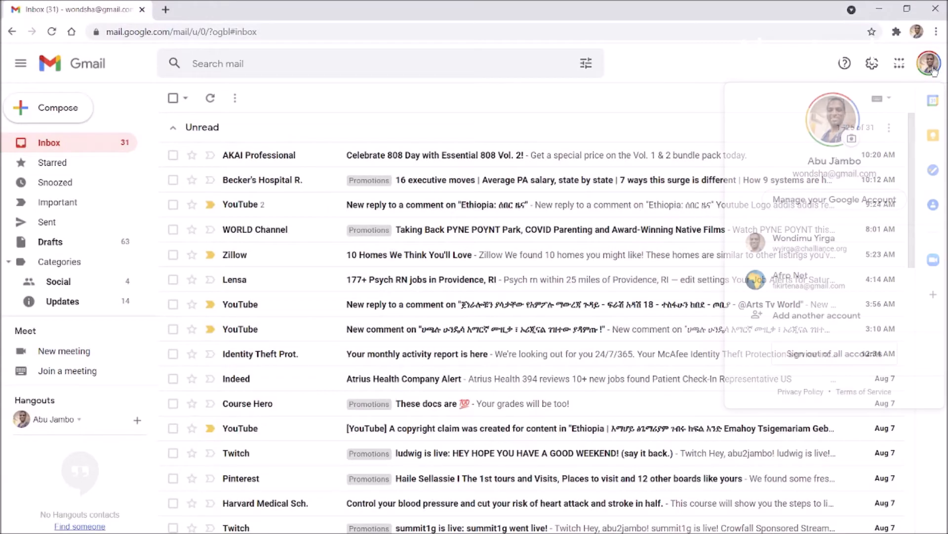
Open the Google Account page in a new tab from the Google apps grid
{"action": "left_click", "coordinate": [899, 63]}
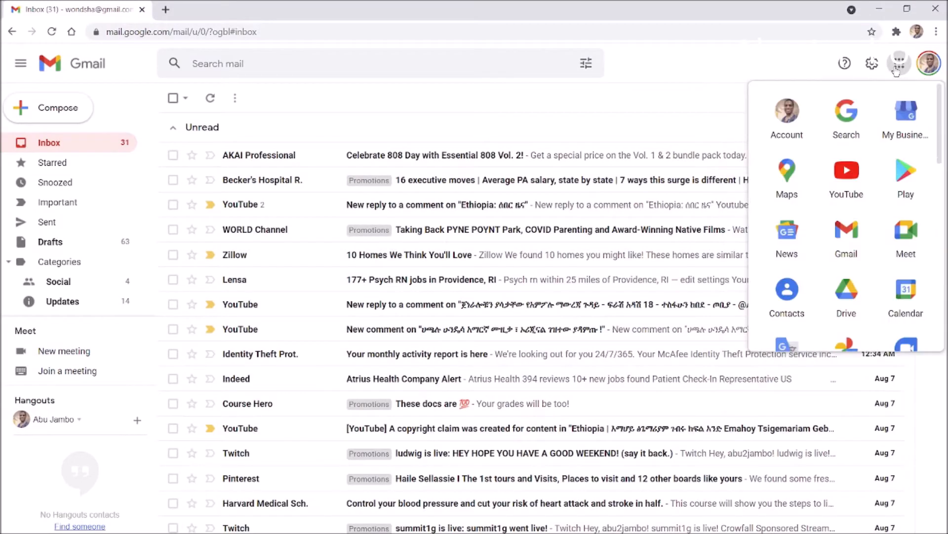
{"action": "left_click", "coordinate": [790, 130]}
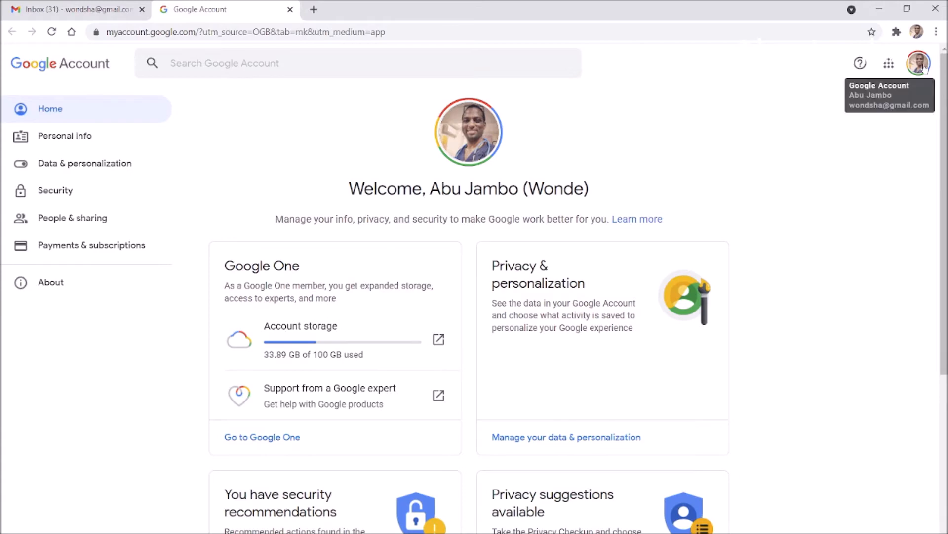
{"action": "left_click", "coordinate": [889, 65]}
{"action": "left_click", "coordinate": [608, 135]}
Scroll the Google Account home page showing 33.89 GB of 100 GB storage and security recommendations
{"action": "scroll", "coordinate": [725, 131], "scroll_direction": "down", "scroll_amount": 5}
{"action": "scroll", "coordinate": [726, 132], "scroll_direction": "up", "scroll_amount": 4}
{"action": "scroll", "coordinate": [735, 134], "scroll_direction": "down", "scroll_amount": 5}
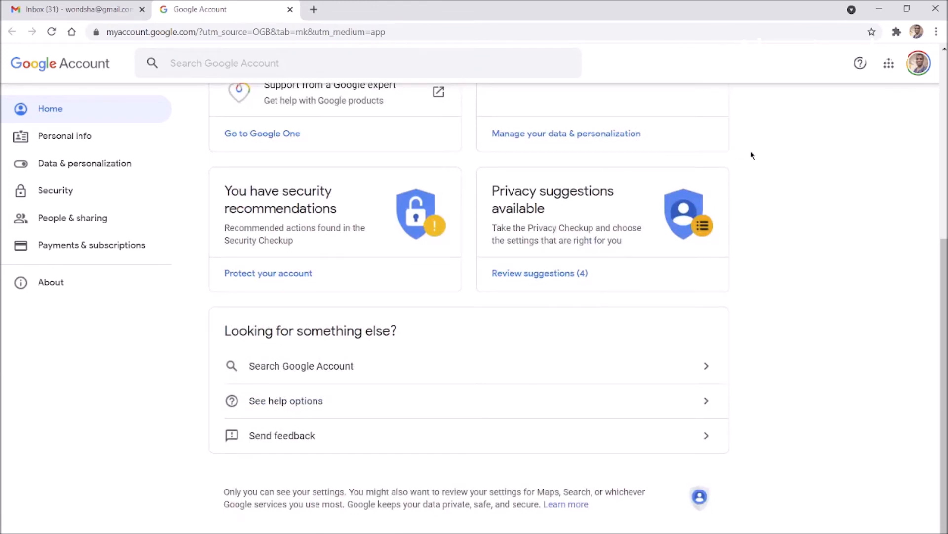
{"action": "scroll", "coordinate": [751, 155], "scroll_direction": "up", "scroll_amount": 5}
{"action": "scroll", "coordinate": [796, 168], "scroll_direction": "down", "scroll_amount": 5}
{"action": "scroll", "coordinate": [802, 169], "scroll_direction": "up", "scroll_amount": 5}
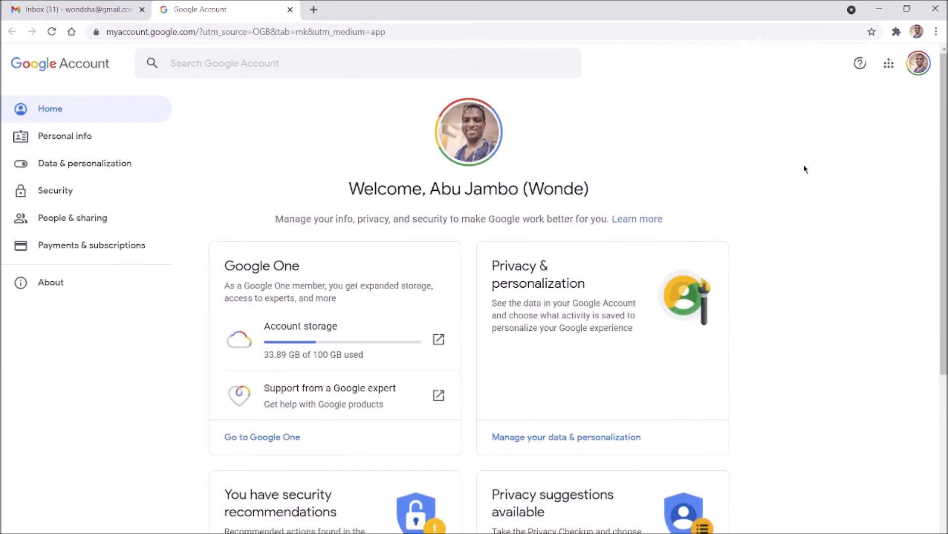
{"action": "scroll", "coordinate": [810, 181], "scroll_direction": "down", "scroll_amount": 3}
{"action": "scroll", "coordinate": [835, 178], "scroll_direction": "down", "scroll_amount": 2}
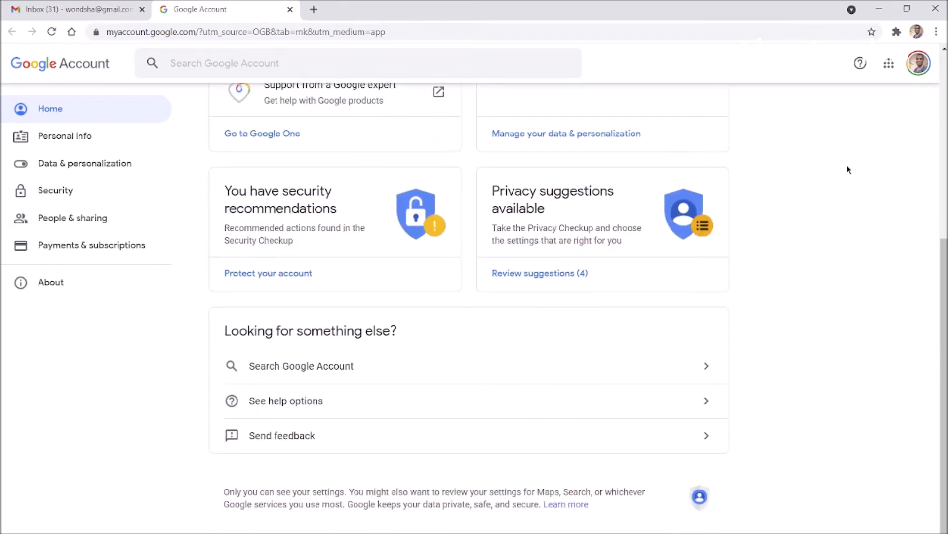
{"action": "scroll", "coordinate": [848, 169], "scroll_direction": "up", "scroll_amount": 4}
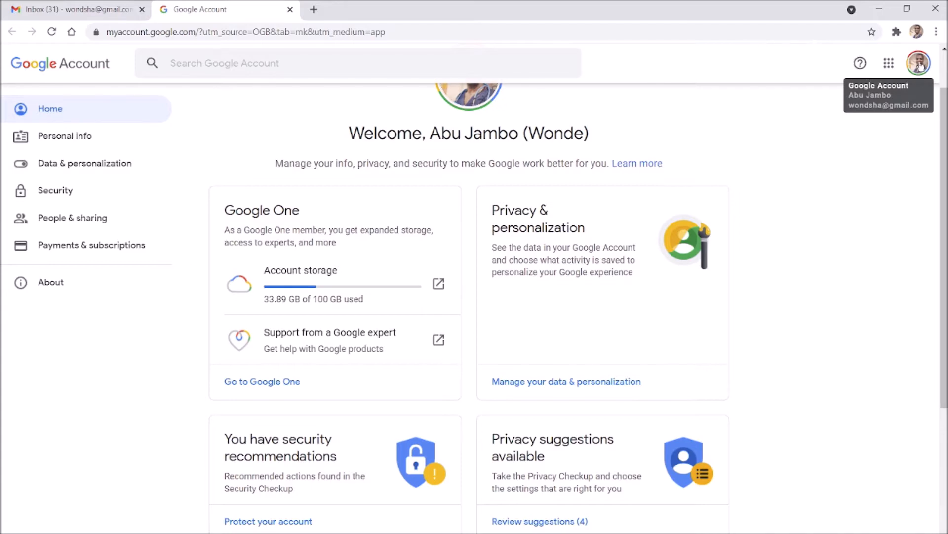
{"action": "scroll", "coordinate": [868, 158], "scroll_direction": "up", "scroll_amount": 2}
{"action": "scroll", "coordinate": [868, 159], "scroll_direction": "down", "scroll_amount": 4}
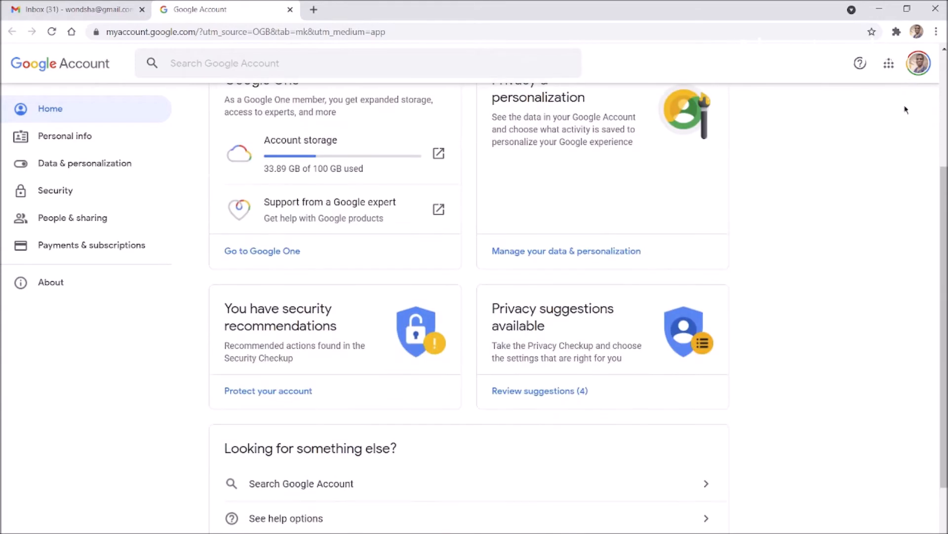
{"action": "left_click", "coordinate": [887, 67]}
Scroll the Google apps list past Translate and Photos down to Docs, Sheets, Slides, Books and Blogger
{"action": "left_click", "coordinate": [889, 66]}
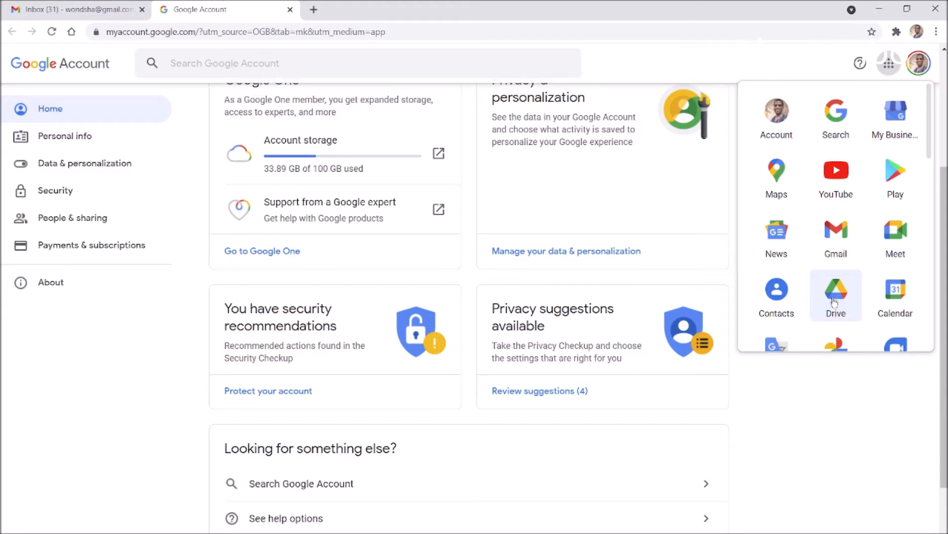
{"action": "scroll", "coordinate": [919, 238], "scroll_direction": "down", "scroll_amount": 4}
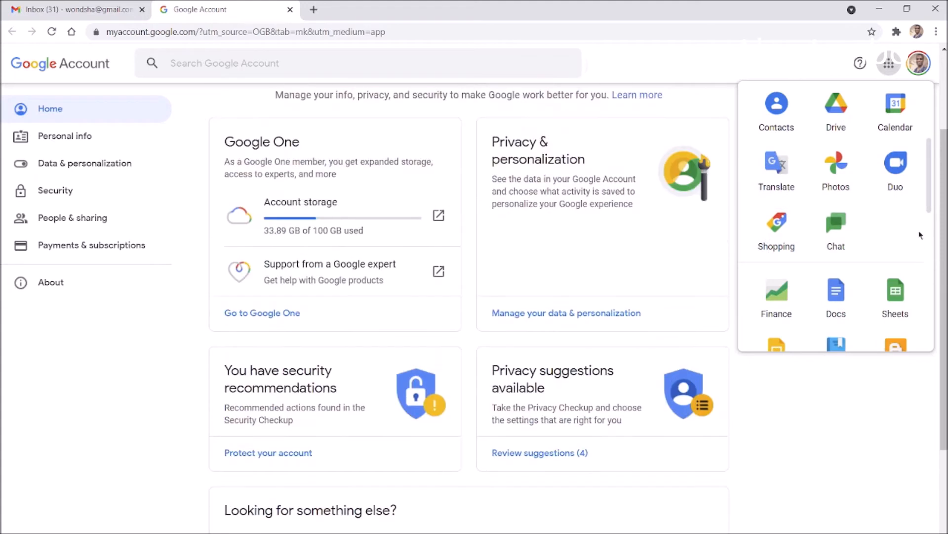
{"action": "scroll", "coordinate": [857, 240], "scroll_direction": "up", "scroll_amount": 4}
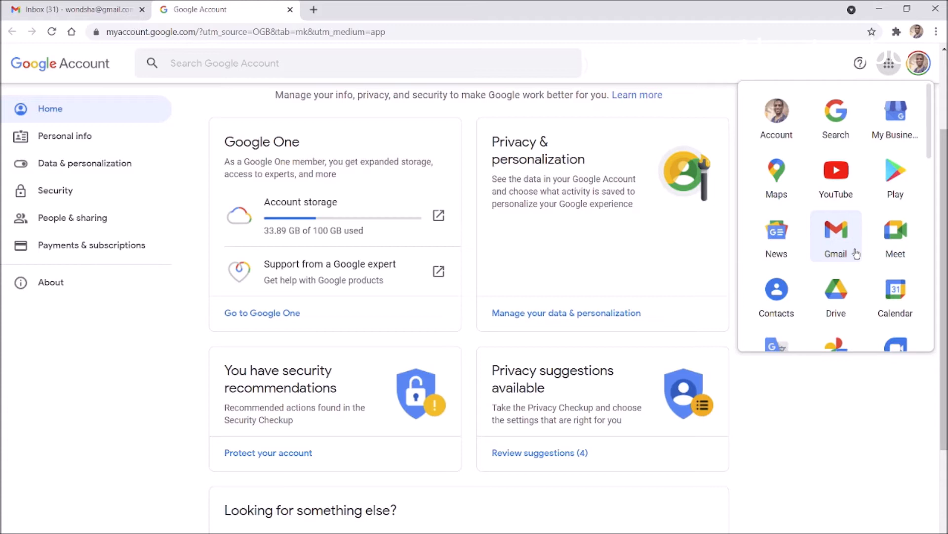
{"action": "scroll", "coordinate": [857, 254], "scroll_direction": "down", "scroll_amount": 2}
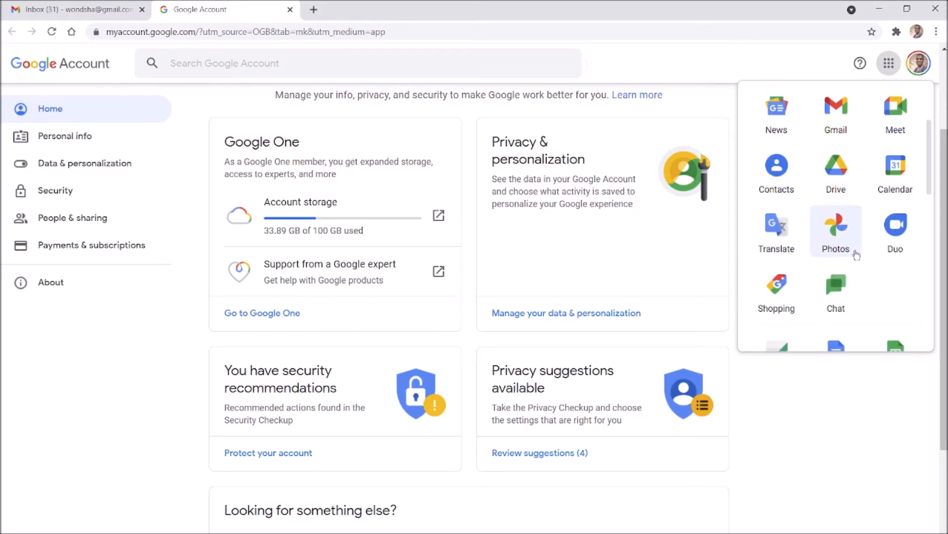
{"action": "scroll", "coordinate": [856, 255], "scroll_direction": "up", "scroll_amount": 2}
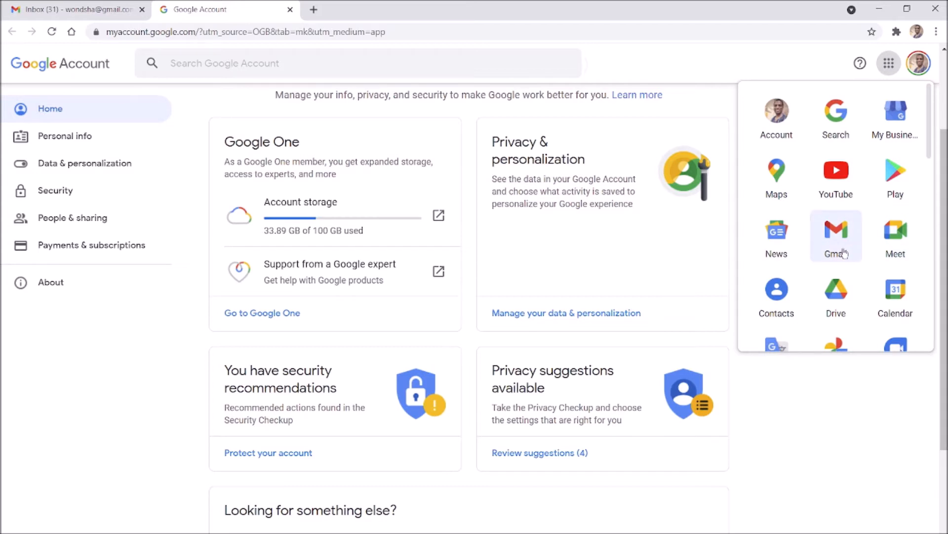
{"action": "scroll", "coordinate": [844, 254], "scroll_direction": "down", "scroll_amount": 2}
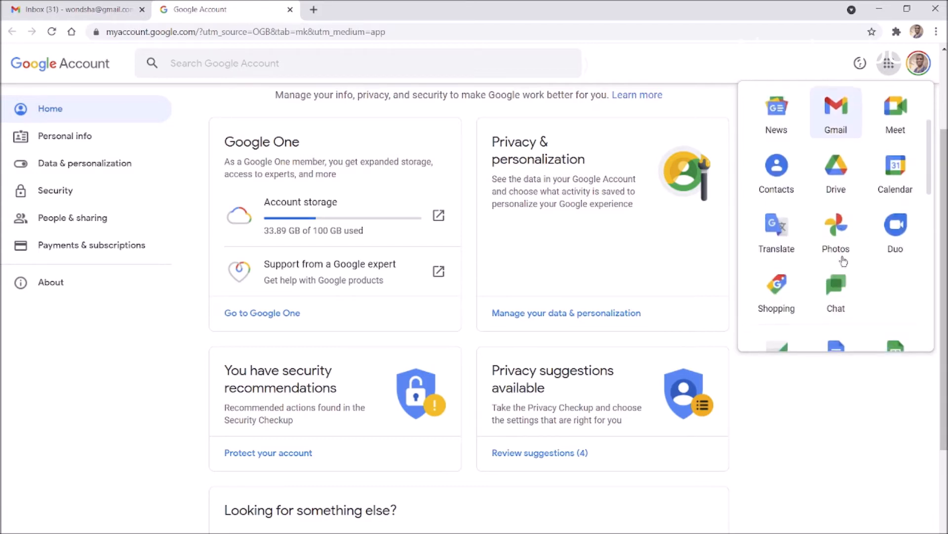
{"action": "scroll", "coordinate": [859, 247], "scroll_direction": "up", "scroll_amount": 4}
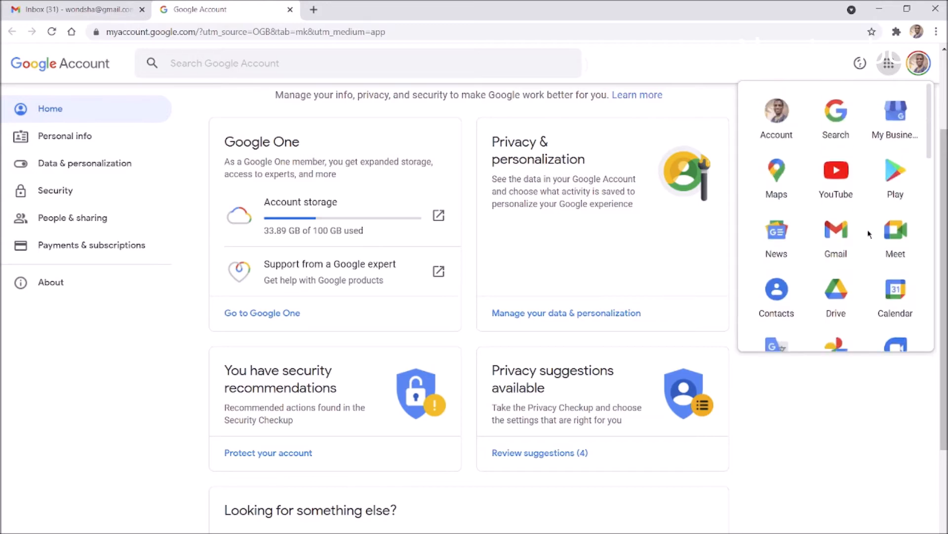
{"action": "scroll", "coordinate": [873, 193], "scroll_direction": "down", "scroll_amount": 3}
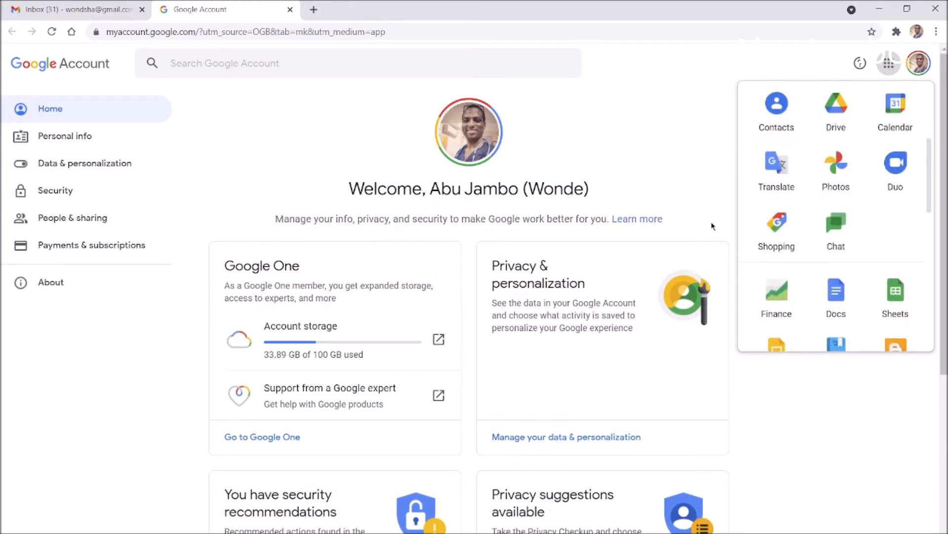
{"action": "scroll", "coordinate": [712, 225], "scroll_direction": "down", "scroll_amount": 4}
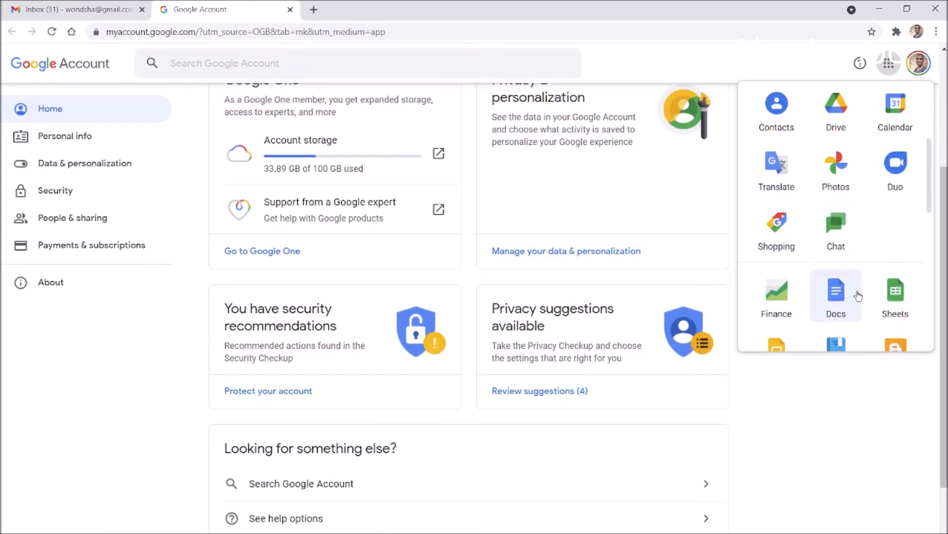
{"action": "scroll", "coordinate": [840, 247], "scroll_direction": "down", "scroll_amount": 1}
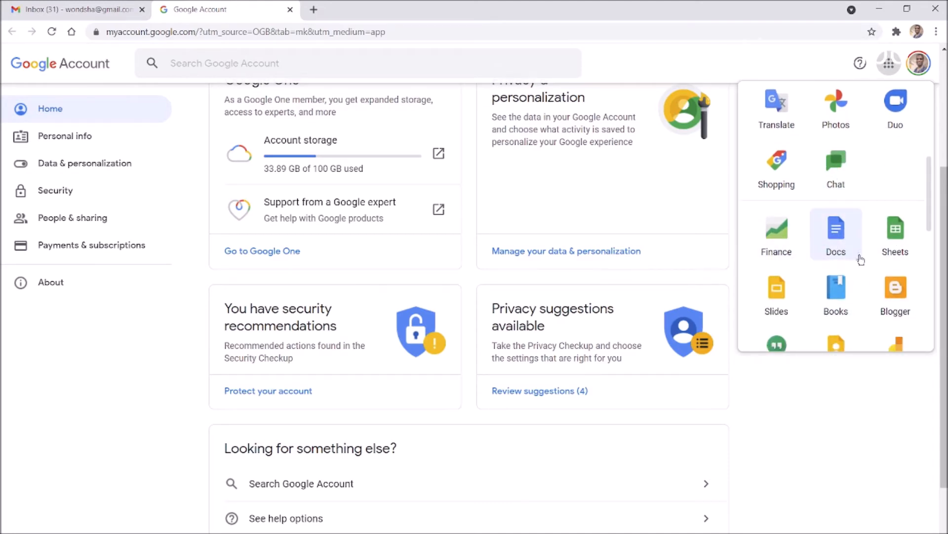
{"action": "scroll", "coordinate": [845, 236], "scroll_direction": "down", "scroll_amount": 3}
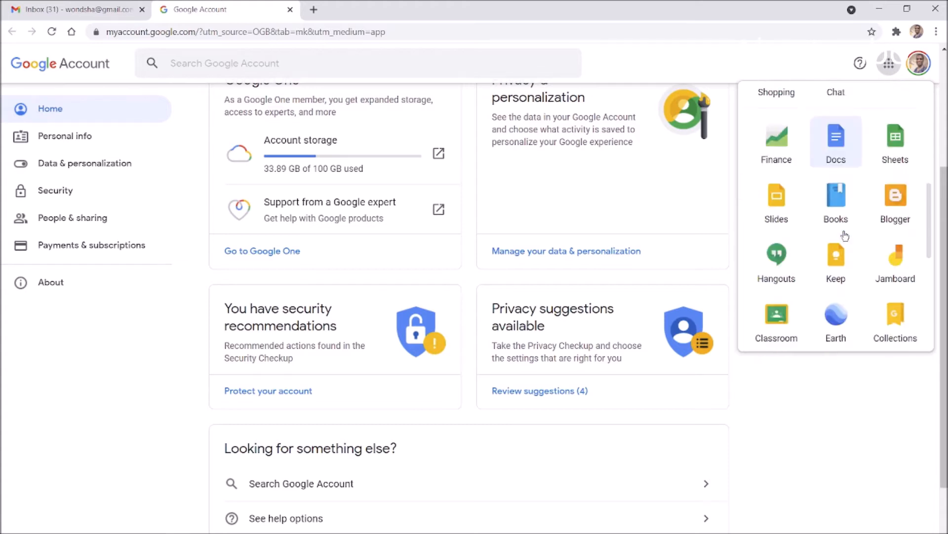
{"action": "scroll", "coordinate": [856, 225], "scroll_direction": "up", "scroll_amount": 3}
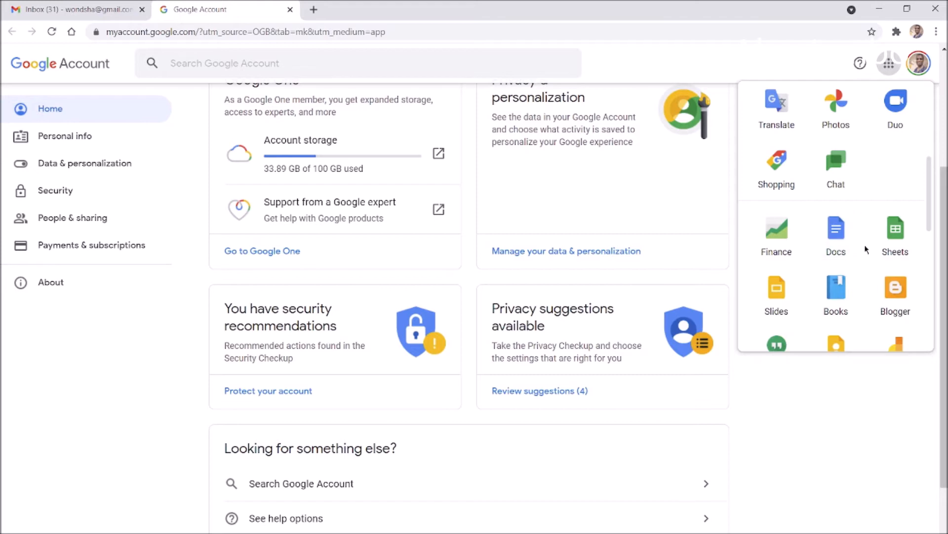
{"action": "scroll", "coordinate": [865, 244], "scroll_direction": "up", "scroll_amount": 3}
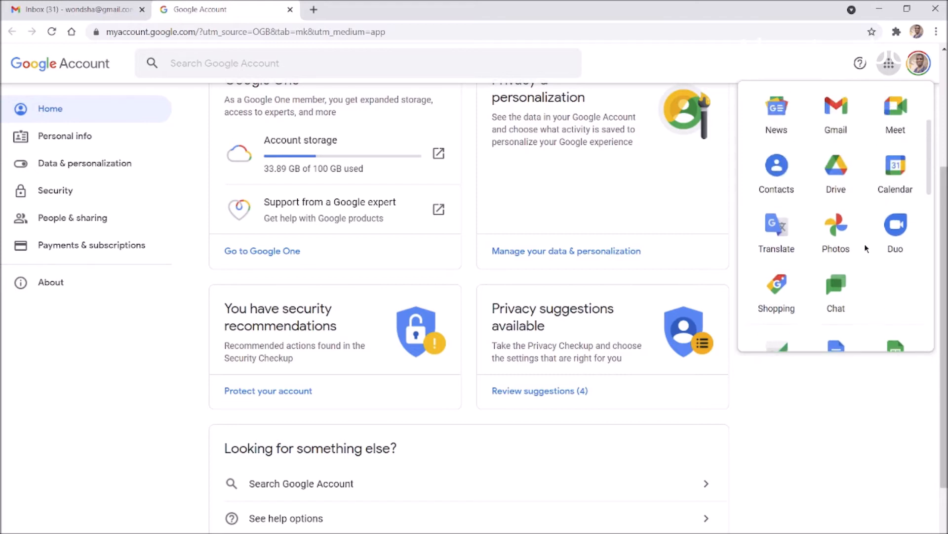
{"action": "scroll", "coordinate": [865, 244], "scroll_direction": "down", "scroll_amount": 6}
{"action": "scroll", "coordinate": [866, 193], "scroll_direction": "up", "scroll_amount": 2}
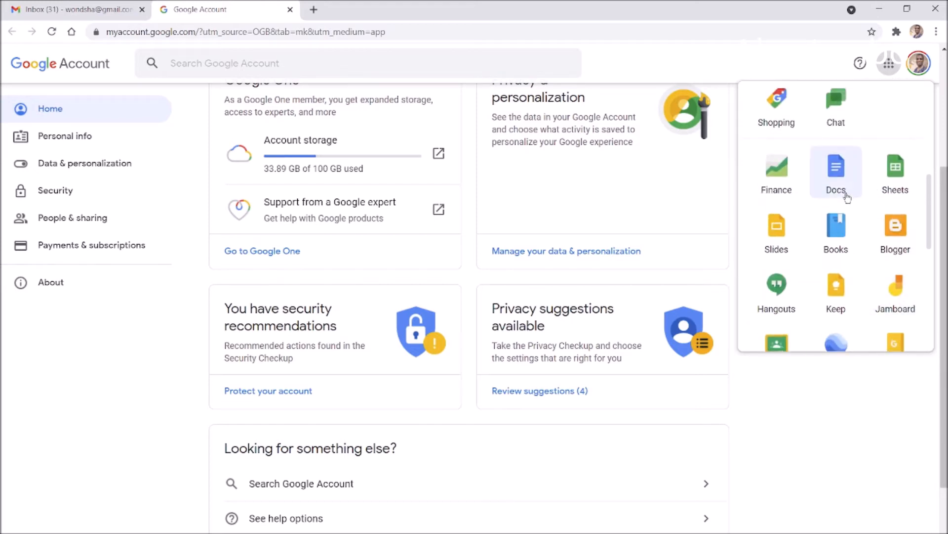
{"action": "scroll", "coordinate": [840, 207], "scroll_direction": "up", "scroll_amount": 3}
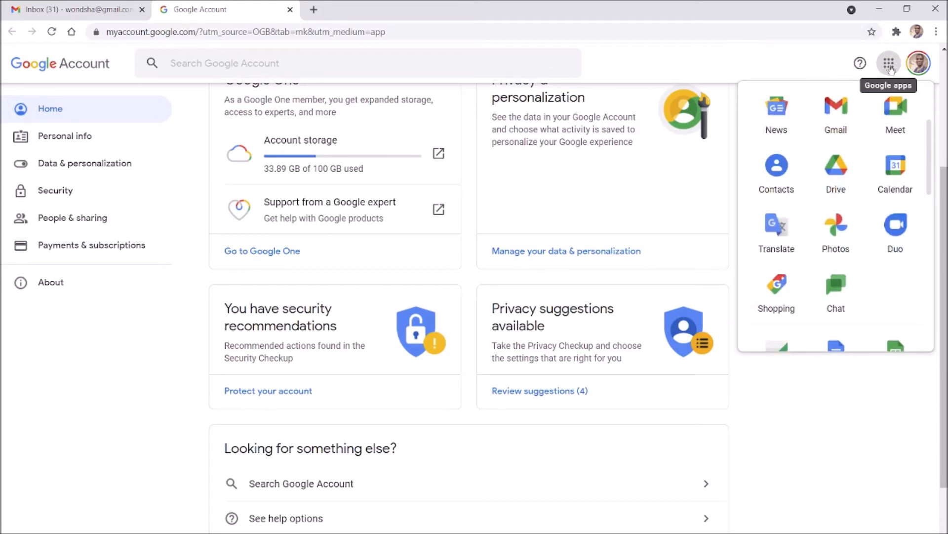
{"action": "scroll", "coordinate": [840, 232], "scroll_direction": "down", "scroll_amount": 3}
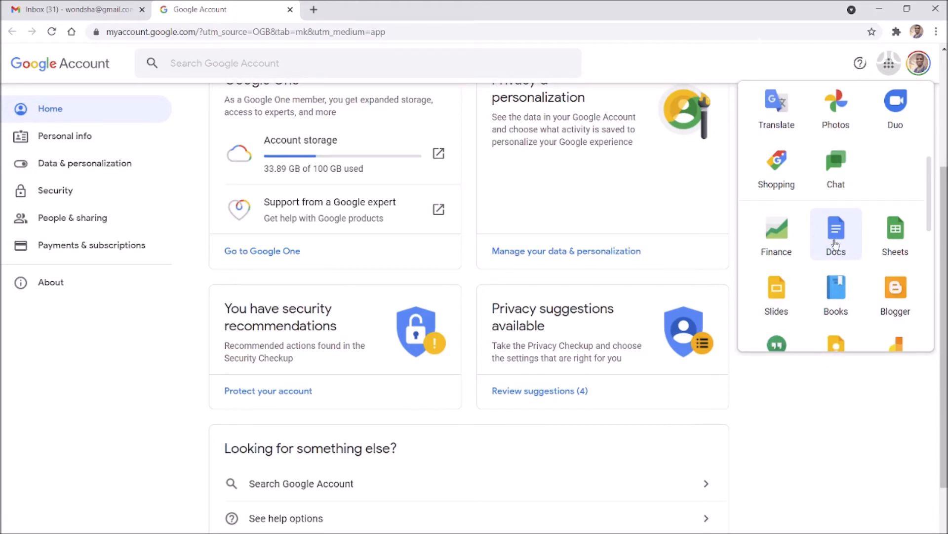
{"action": "scroll", "coordinate": [858, 232], "scroll_direction": "down", "scroll_amount": 3}
{"action": "scroll", "coordinate": [859, 235], "scroll_direction": "up", "scroll_amount": 6}
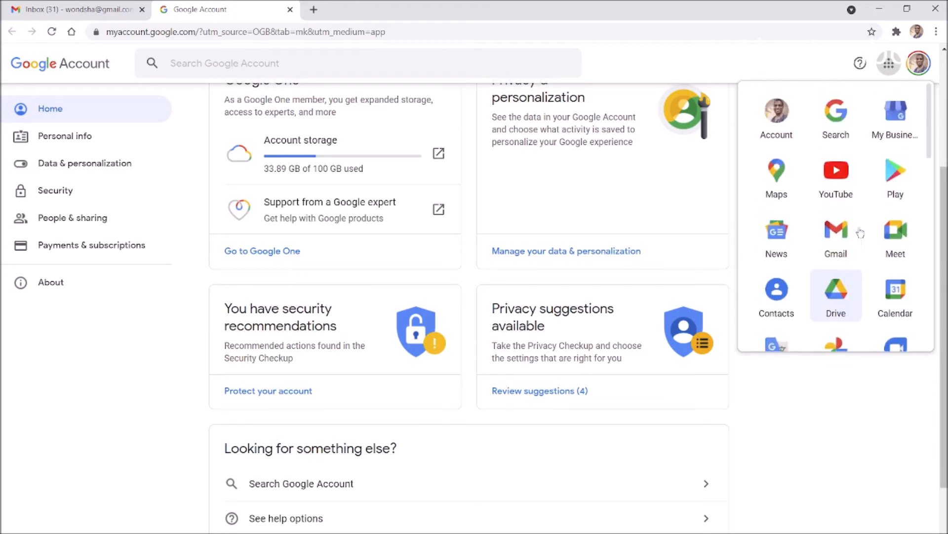
{"action": "scroll", "coordinate": [852, 200], "scroll_direction": "down", "scroll_amount": 2}
{"action": "scroll", "coordinate": [839, 192], "scroll_direction": "down", "scroll_amount": 6}
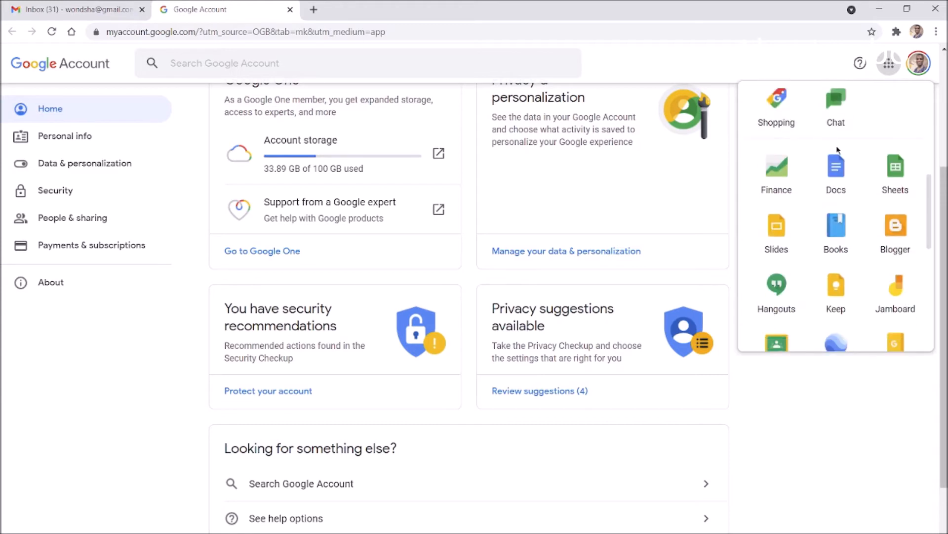
{"action": "scroll", "coordinate": [839, 195], "scroll_direction": "up", "scroll_amount": 7}
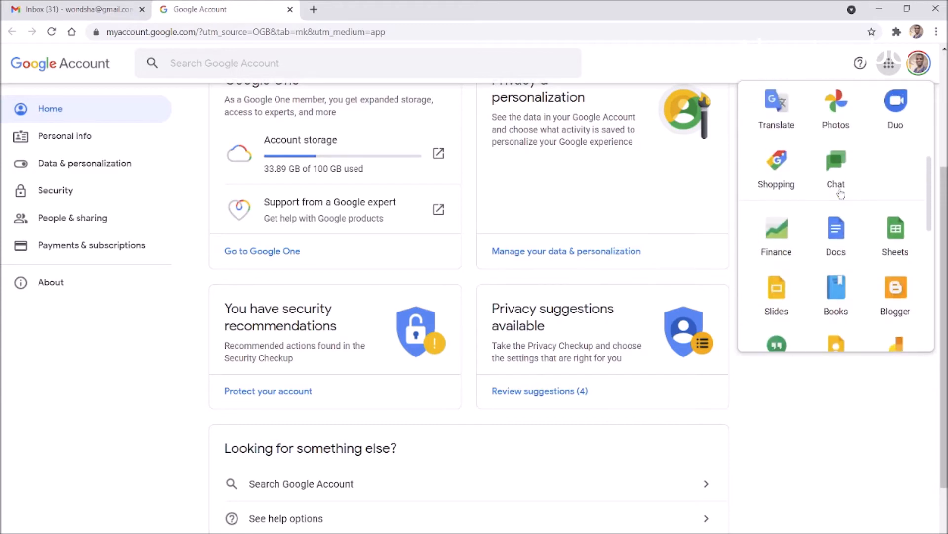
{"action": "scroll", "coordinate": [847, 200], "scroll_direction": "down", "scroll_amount": 2}
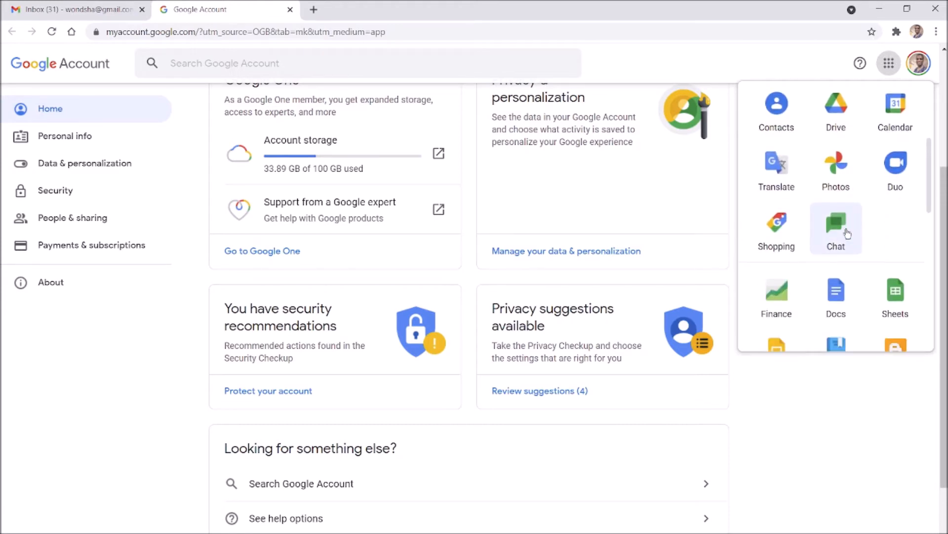
{"action": "scroll", "coordinate": [857, 204], "scroll_direction": "up", "scroll_amount": 3}
{"action": "scroll", "coordinate": [860, 202], "scroll_direction": "down", "scroll_amount": 3}
{"action": "scroll", "coordinate": [859, 203], "scroll_direction": "down", "scroll_amount": 3}
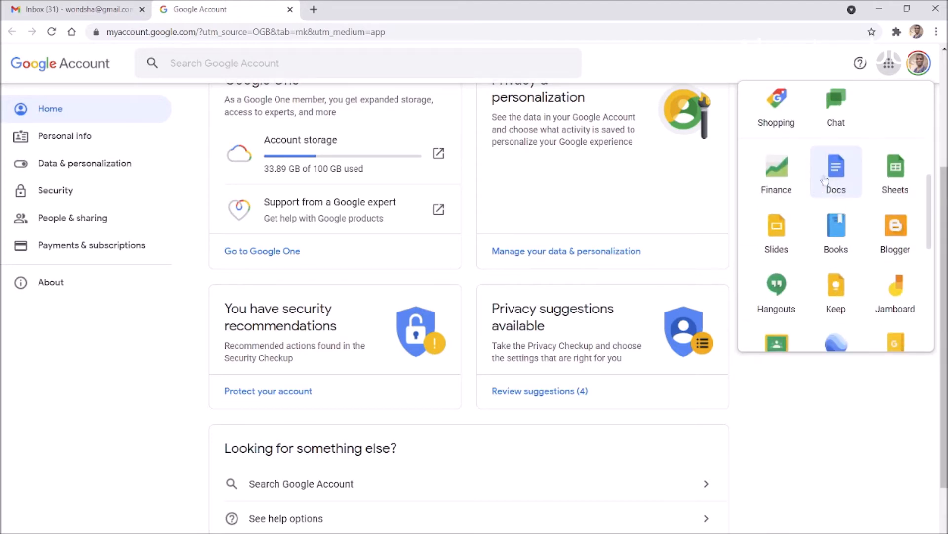
Open Google Docs in a new tab and scroll through its templates and recent documents
{"action": "left_click", "coordinate": [842, 182]}
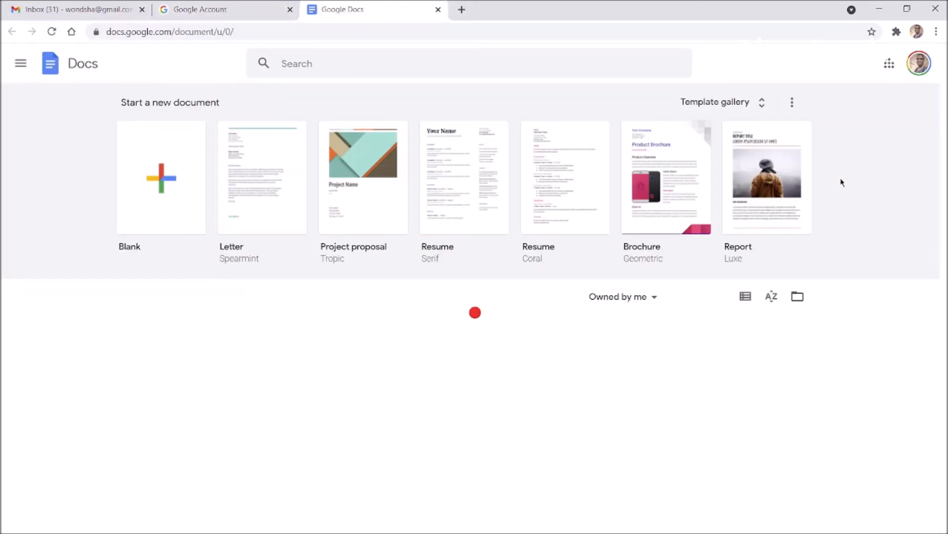
{"action": "scroll", "coordinate": [510, 288], "scroll_direction": "down", "scroll_amount": 4}
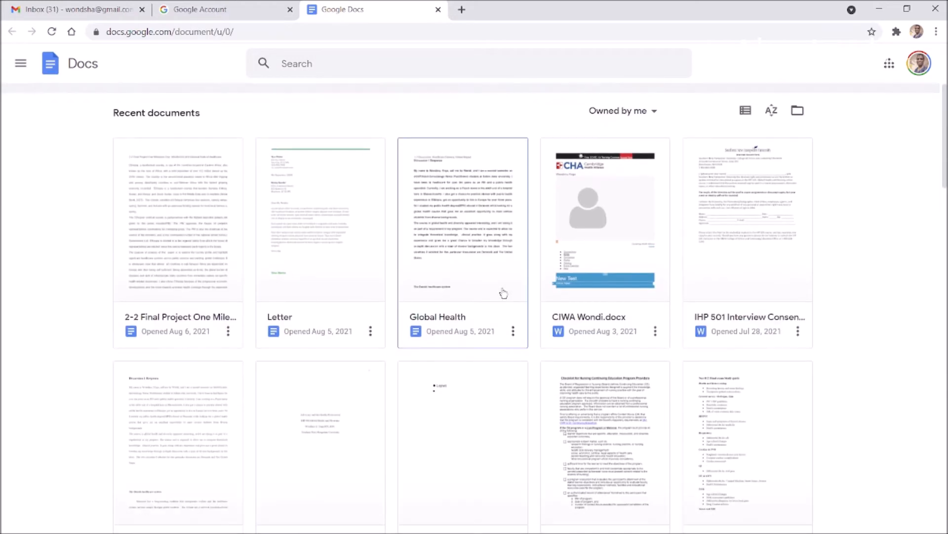
{"action": "scroll", "coordinate": [504, 289], "scroll_direction": "up", "scroll_amount": 4}
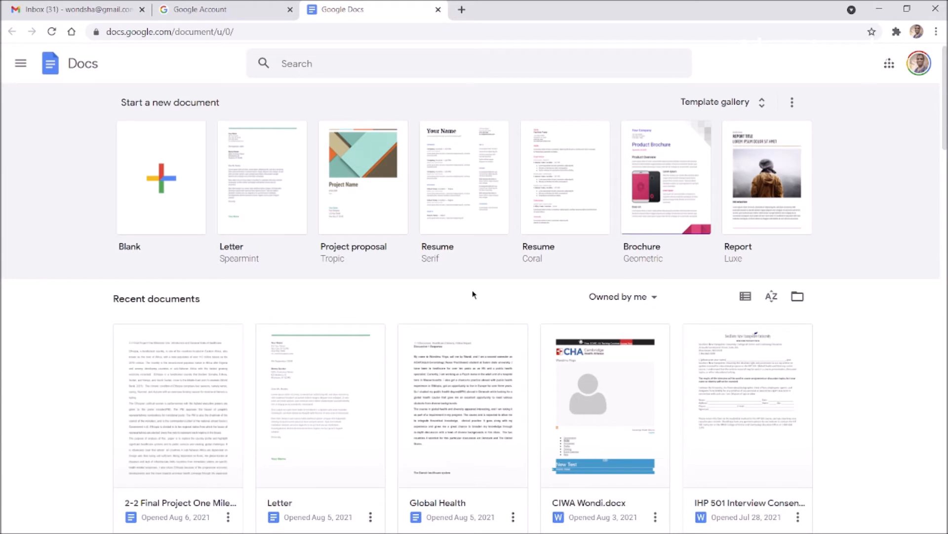
{"action": "scroll", "coordinate": [473, 294], "scroll_direction": "down", "scroll_amount": 10}
{"action": "scroll", "coordinate": [474, 273], "scroll_direction": "up", "scroll_amount": 6}
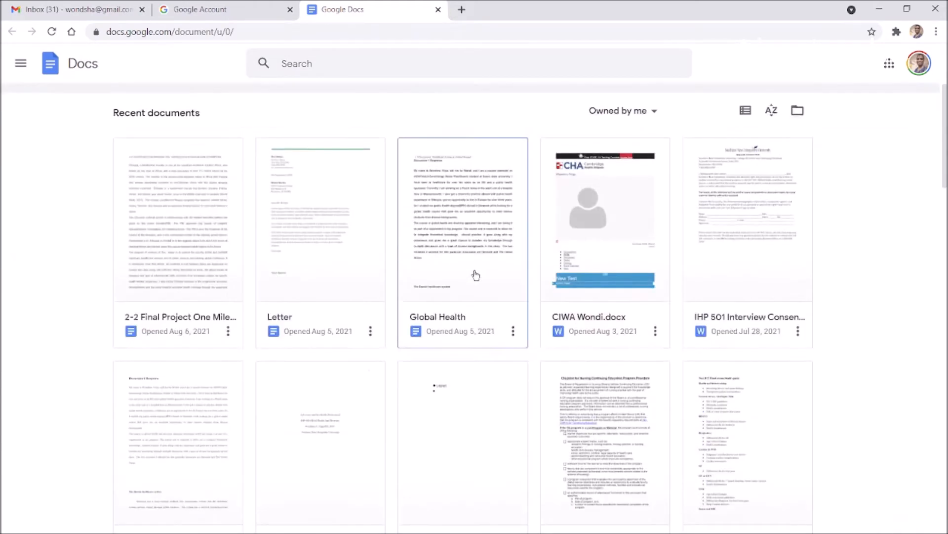
{"action": "scroll", "coordinate": [475, 275], "scroll_direction": "up", "scroll_amount": 4}
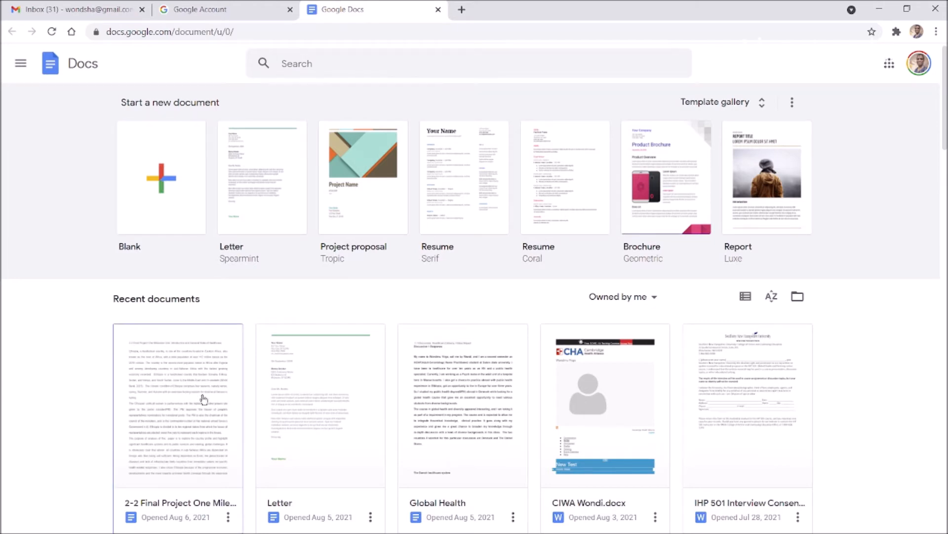
{"action": "scroll", "coordinate": [681, 386], "scroll_direction": "down", "scroll_amount": 12}
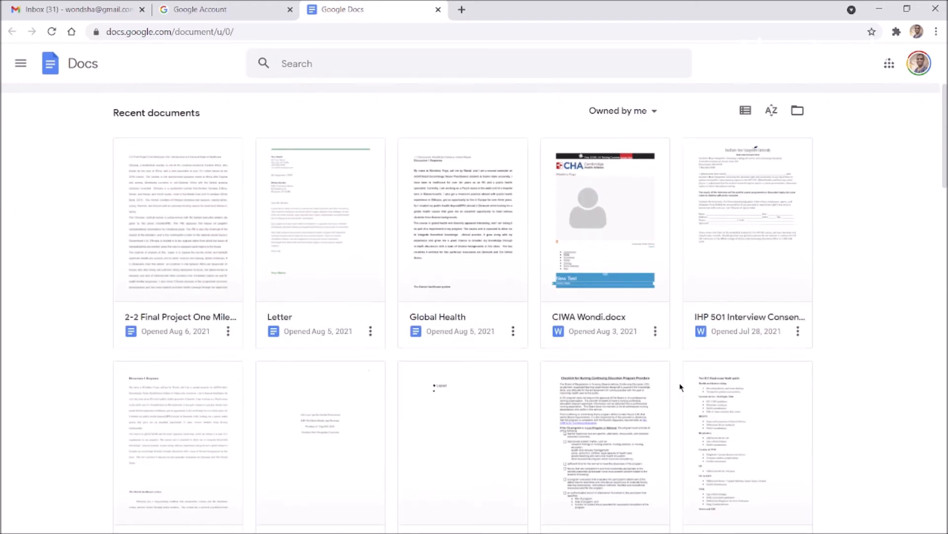
{"action": "scroll", "coordinate": [285, 404], "scroll_direction": "down", "scroll_amount": 20}
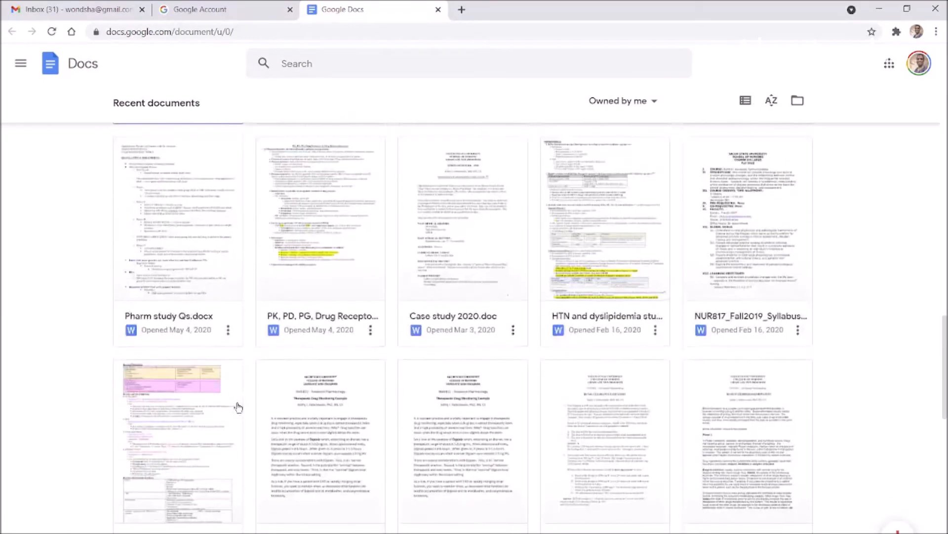
{"action": "scroll", "coordinate": [361, 381], "scroll_direction": "down", "scroll_amount": 10}
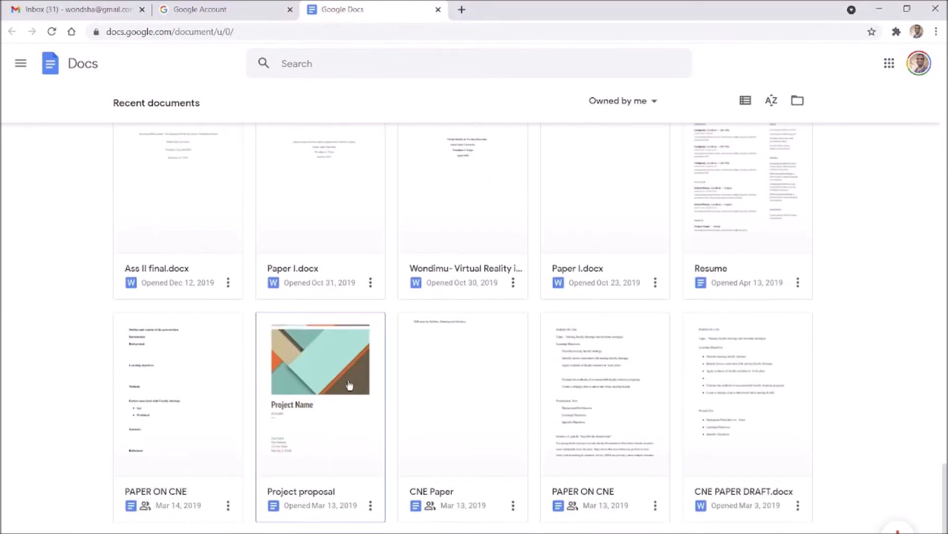
{"action": "scroll", "coordinate": [364, 373], "scroll_direction": "up", "scroll_amount": 14}
{"action": "scroll", "coordinate": [364, 374], "scroll_direction": "up", "scroll_amount": 15}
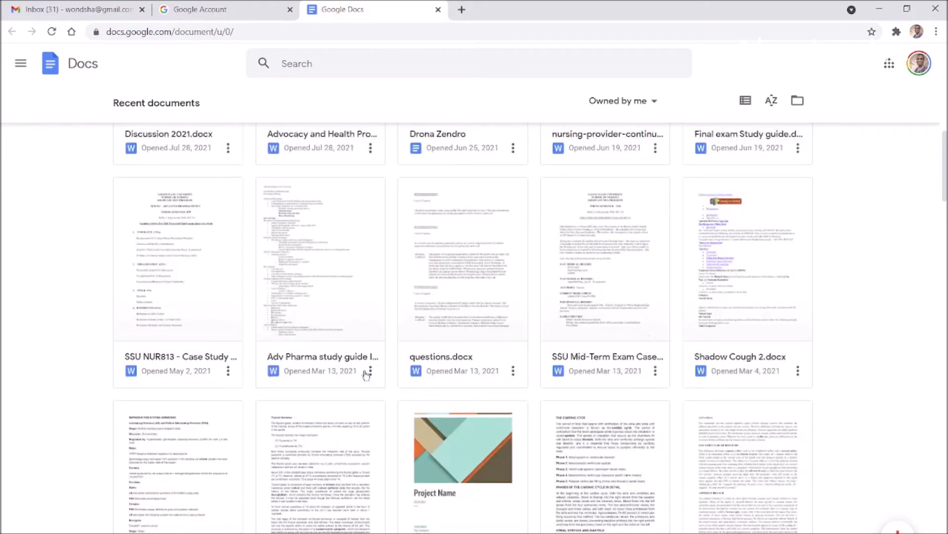
{"action": "scroll", "coordinate": [365, 374], "scroll_direction": "up", "scroll_amount": 12}
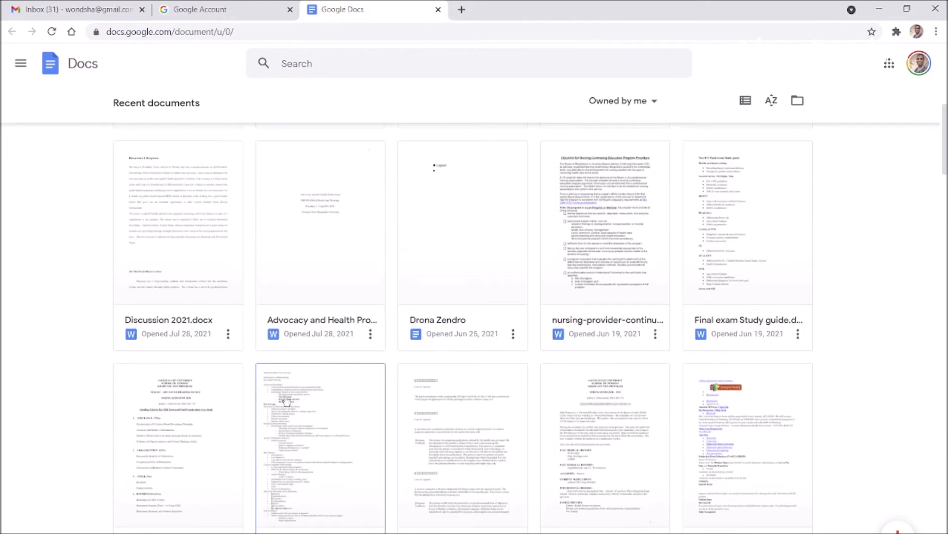
{"action": "scroll", "coordinate": [394, 375], "scroll_direction": "up", "scroll_amount": 1}
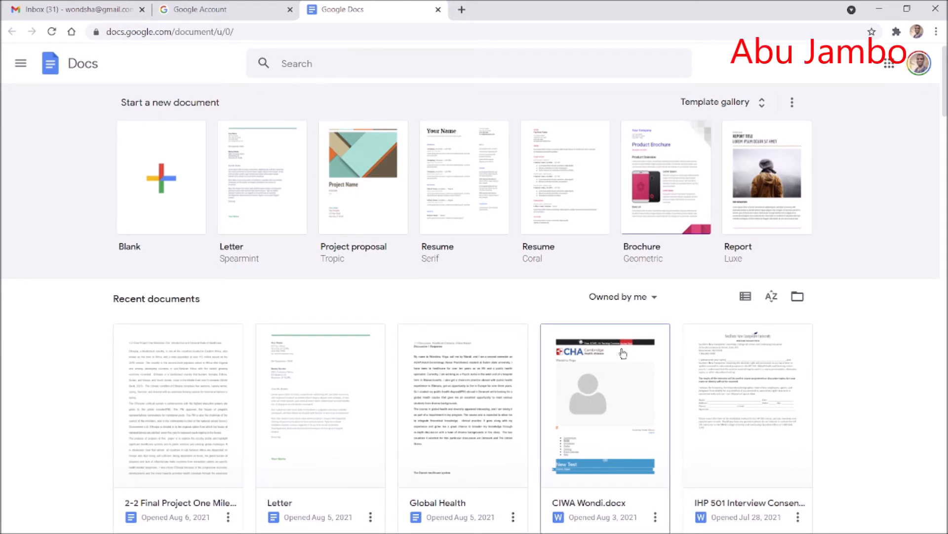
Start a blank document, erase the test letters, and type 'Abced akdndfdd' as the first line
{"action": "left_click", "coordinate": [166, 182]}
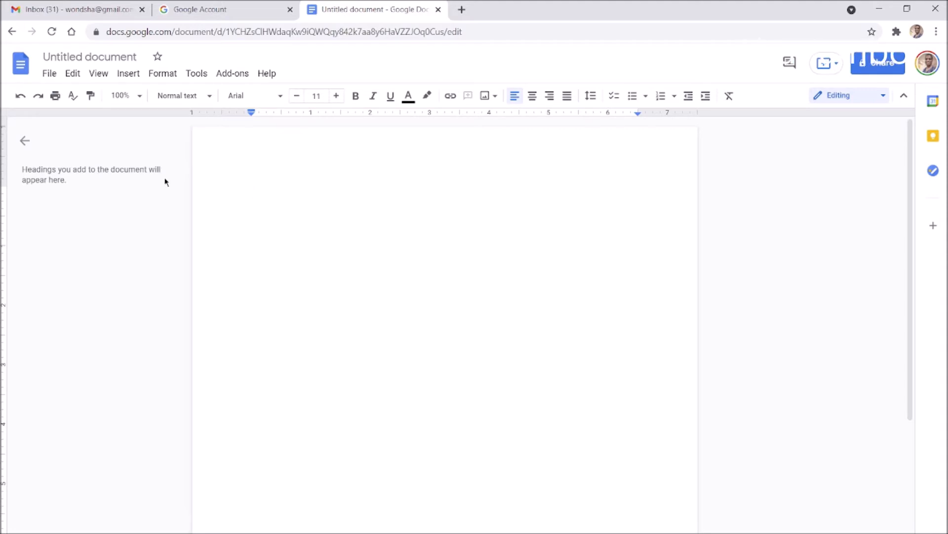
{"action": "type", "text": "llhlhlhlhl"}
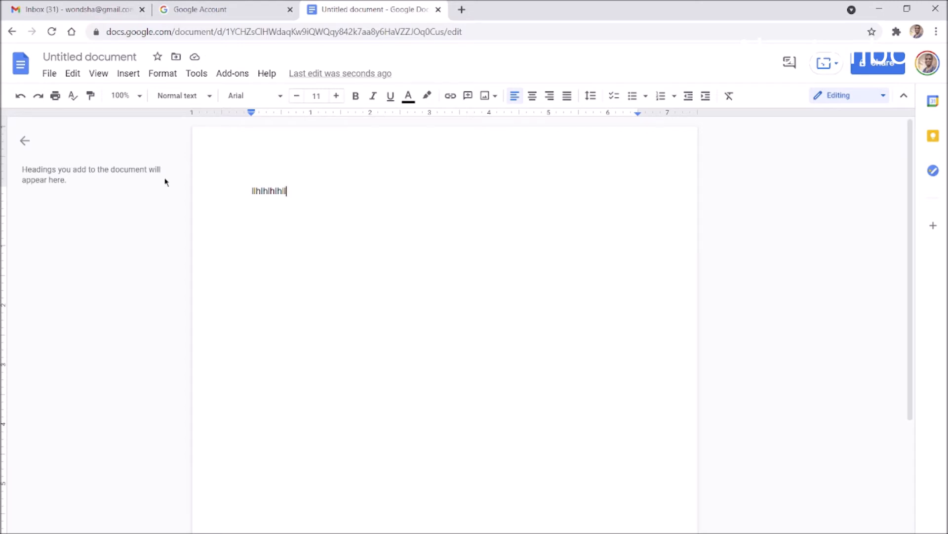
{"action": "key", "text": "BackSpace"}
{"action": "key", "text": "BackSpace"}
{"action": "key", "text": "BackSpace"}
{"action": "key", "text": "BackSpace"}
{"action": "key", "text": "BackSpace"}
{"action": "key", "text": "BackSpace"}
{"action": "key", "text": "BackSpace"}
{"action": "key", "text": "BackSpace"}
{"action": "key", "text": "BackSpace"}
{"action": "key", "text": "BackSpace"}
{"action": "type", "text": "Abced akdndfdd"}
Add lines 'njbfdknfdnf', 'dfnkjdnfnd', 'knfjnlsa;la;l,f' and 'dfnjdnfdlfd', then select all the text
{"action": "key", "text": "Return"}
{"action": "key", "text": "Return"}
{"action": "type", "text": "njbfdknfdnf"}
{"action": "key", "text": "Return"}
{"action": "key", "text": "Return"}
{"action": "key", "text": "Return"}
{"action": "key", "text": "Return"}
{"action": "type", "text": "dfnkjdnfnd"}
{"action": "key", "text": "Return"}
{"action": "key", "text": "Return"}
{"action": "type", "text": "knfjnlsa;la;l,f"}
{"action": "key", "text": "Return"}
{"action": "key", "text": "Return"}
{"action": "type", "text": "dfnjdnfdlfd"}
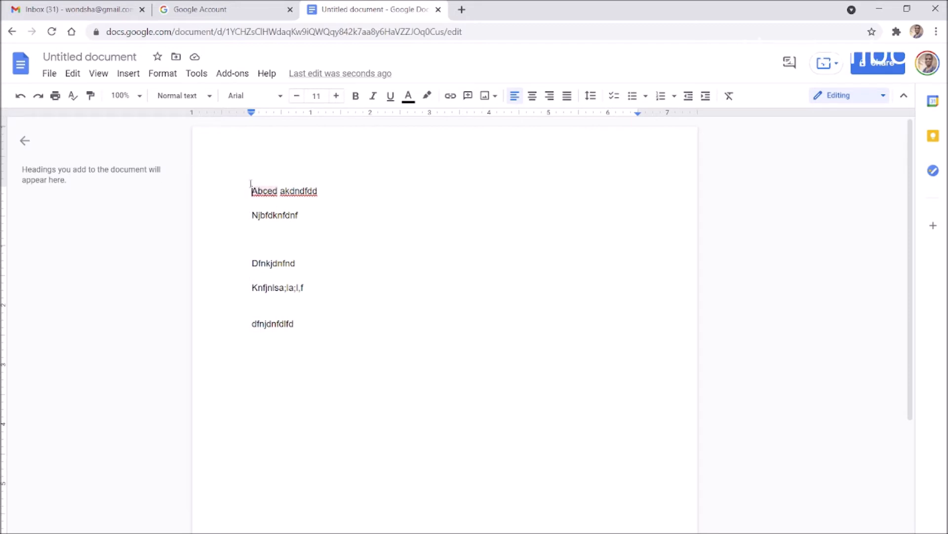
{"action": "left_click_drag", "start_coordinate": [252, 191], "coordinate": [319, 322]}
Lengthen the 'dfnjdnfdlfd' line with 'mbkkhkjk', 'k', 'ggddhhf fhf' and 'jgjfkddkkdkd'
{"action": "left_click", "coordinate": [451, 310]}
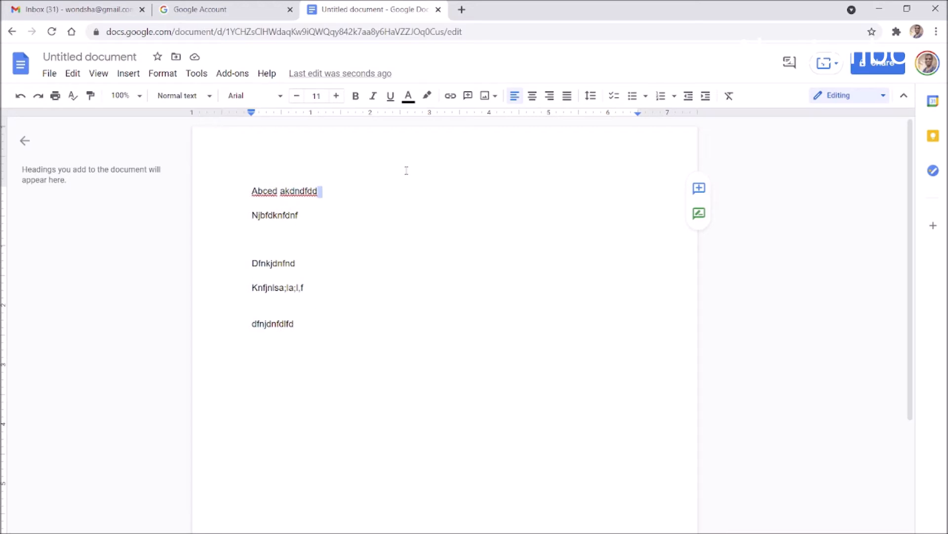
{"action": "left_click", "coordinate": [491, 222]}
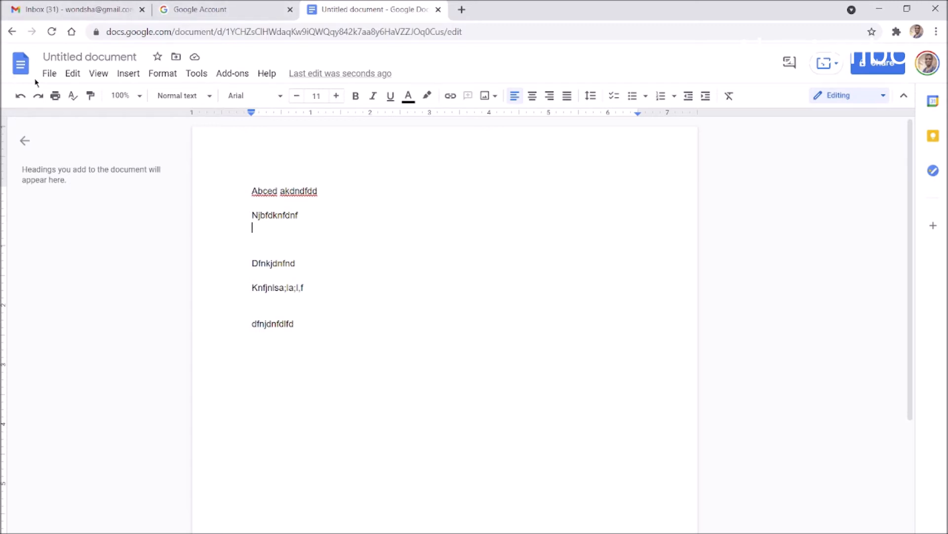
{"action": "left_click", "coordinate": [49, 75]}
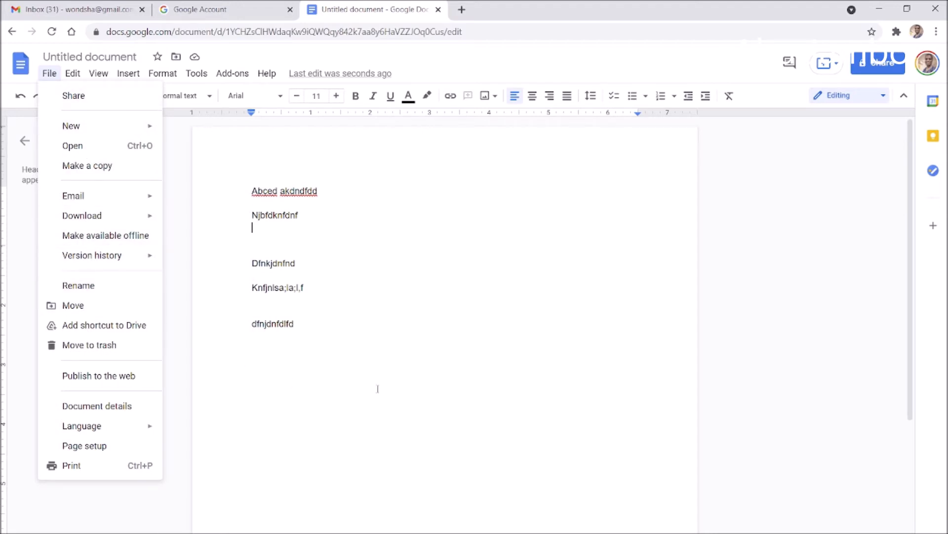
{"action": "left_click", "coordinate": [408, 334]}
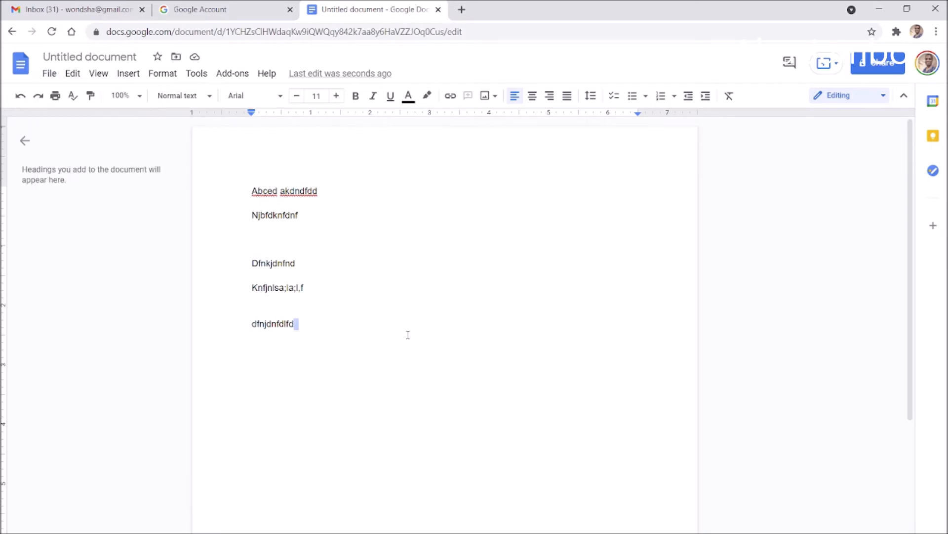
{"action": "type", "text": "mbkkhkjk"}
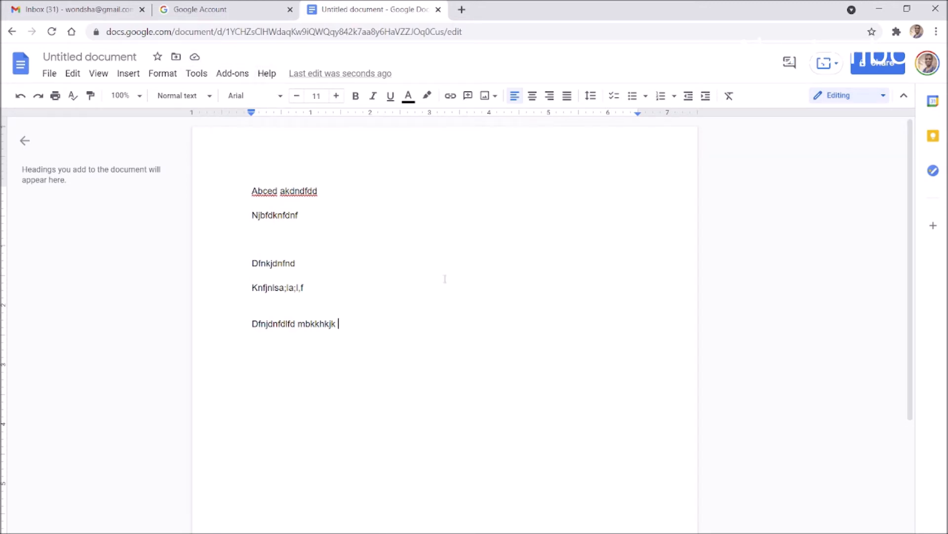
{"action": "type", "text": "k"}
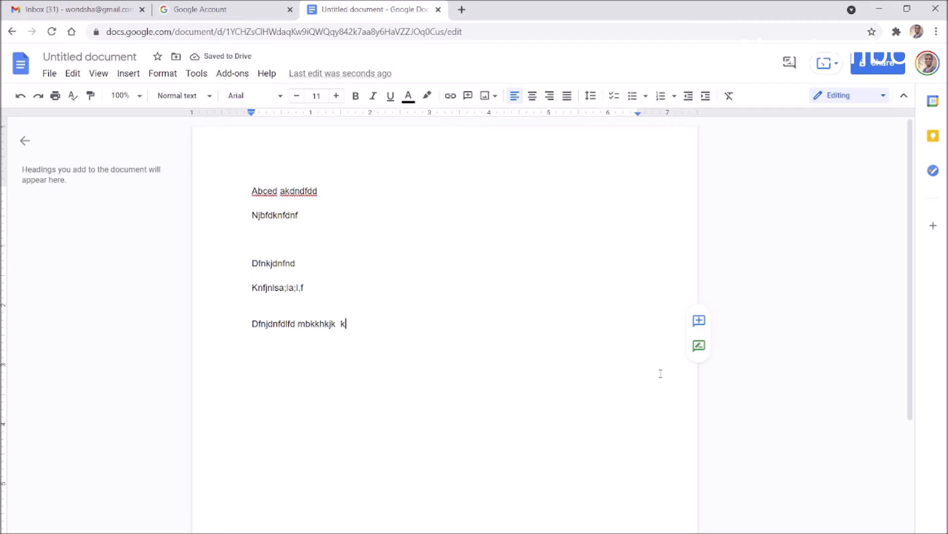
{"action": "type", "text": "ggddhhf "}
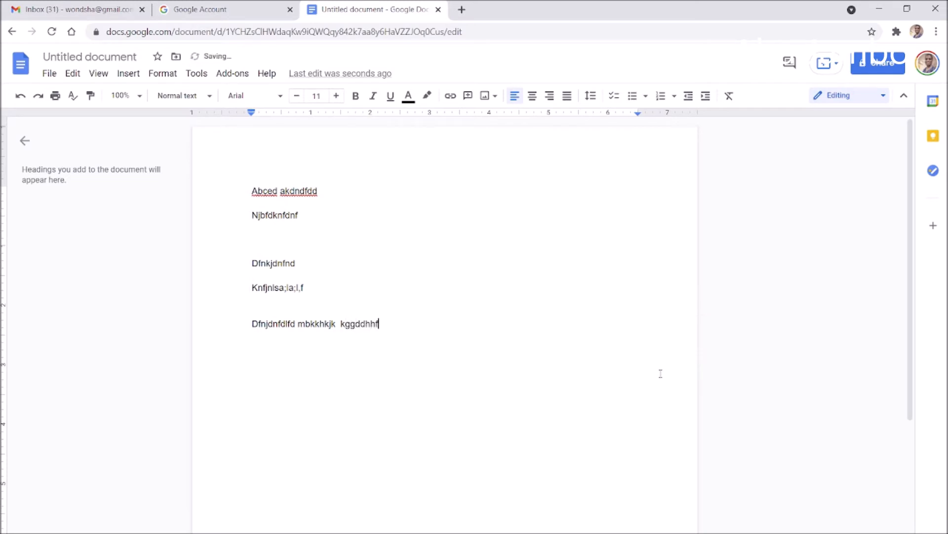
{"action": "type", "text": "fhf"}
{"action": "type", "text": "jgjfkddkkdkd"}
Add lines 'fngkdjfdhnjflkdjfd', 'djndnflkdfd' and a long line starting 'djngkd;fdlk' below it
{"action": "key", "text": "Return"}
{"action": "type", "text": "fngkdjfdhnjflkdjfd"}
{"action": "key", "text": "Return"}
{"action": "key", "text": "Return"}
{"action": "type", "text": "djndnflkdfd"}
{"action": "key", "text": "Return"}
{"action": "key", "text": "Return"}
{"action": "type", "text": "djngkd;fdlkjnfjgnjkfgnjkfgfjkgdjk"}
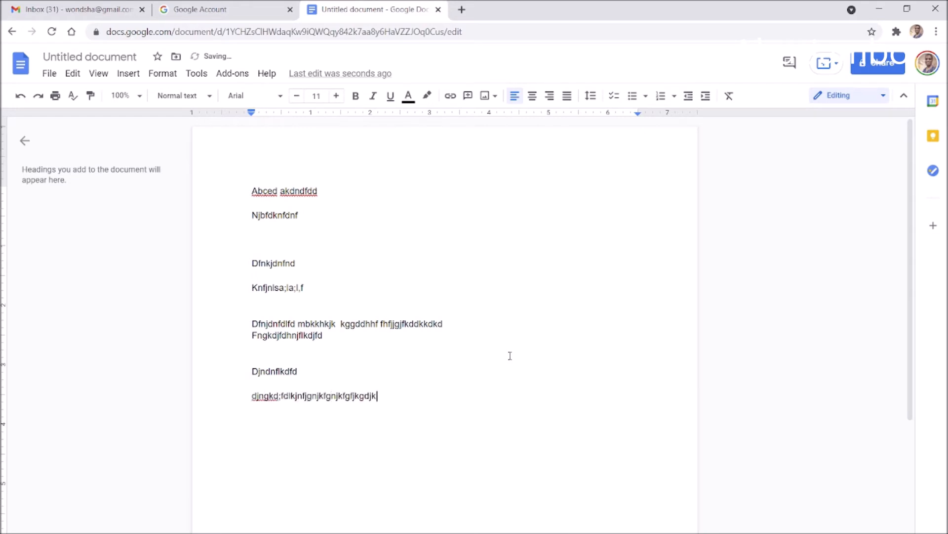
{"action": "type", "text": "dkfdkfjgjk"}
{"action": "key", "text": "Return"}
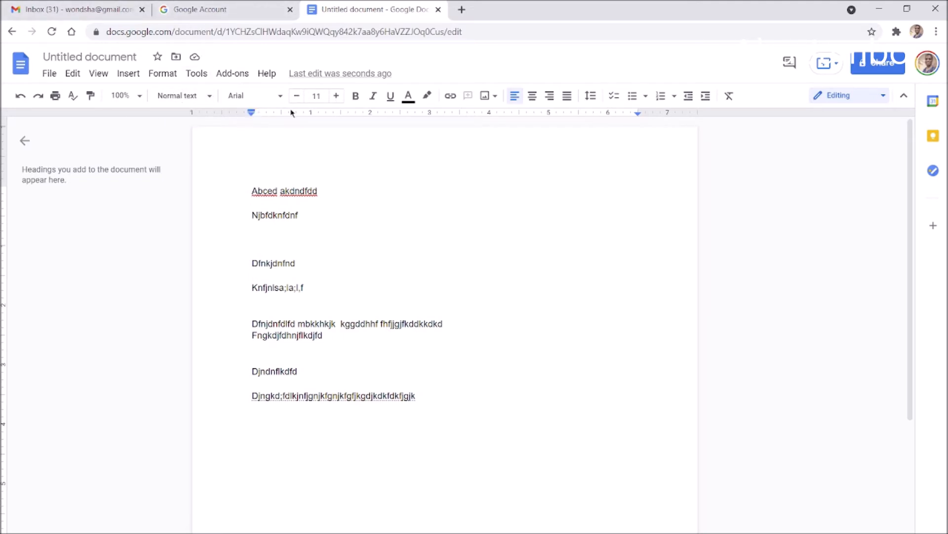
Look through the font and font-size lists, leaving the font size at 11
{"action": "left_click", "coordinate": [267, 102]}
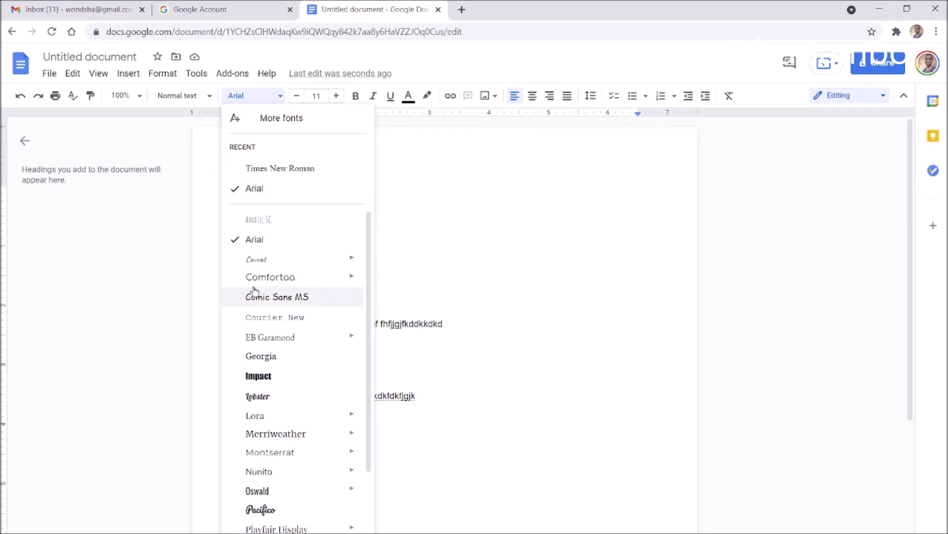
{"action": "left_click", "coordinate": [545, 231]}
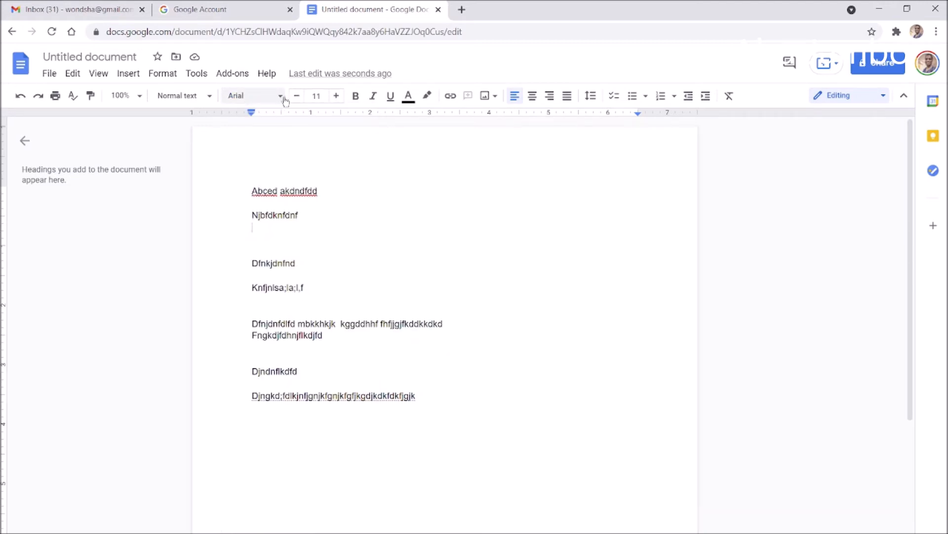
{"action": "left_click", "coordinate": [316, 96]}
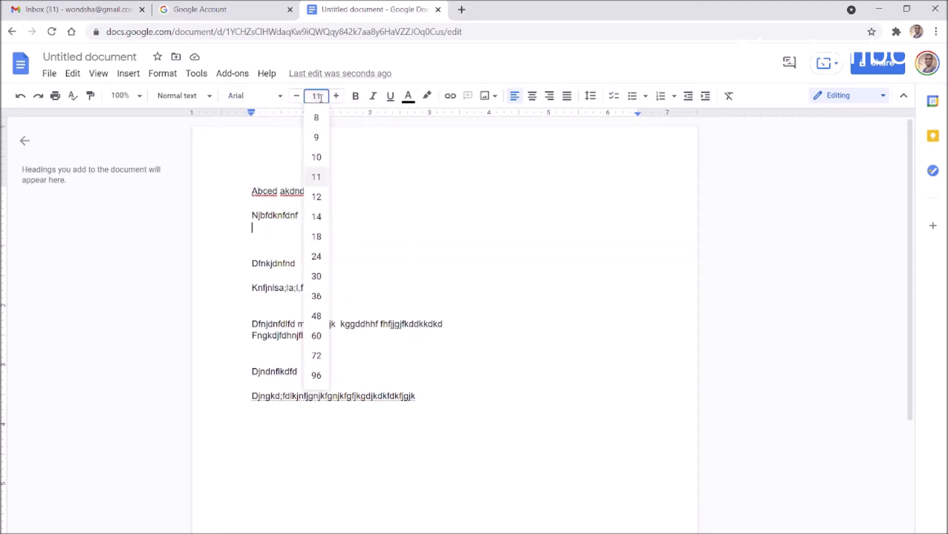
{"action": "left_click", "coordinate": [512, 231]}
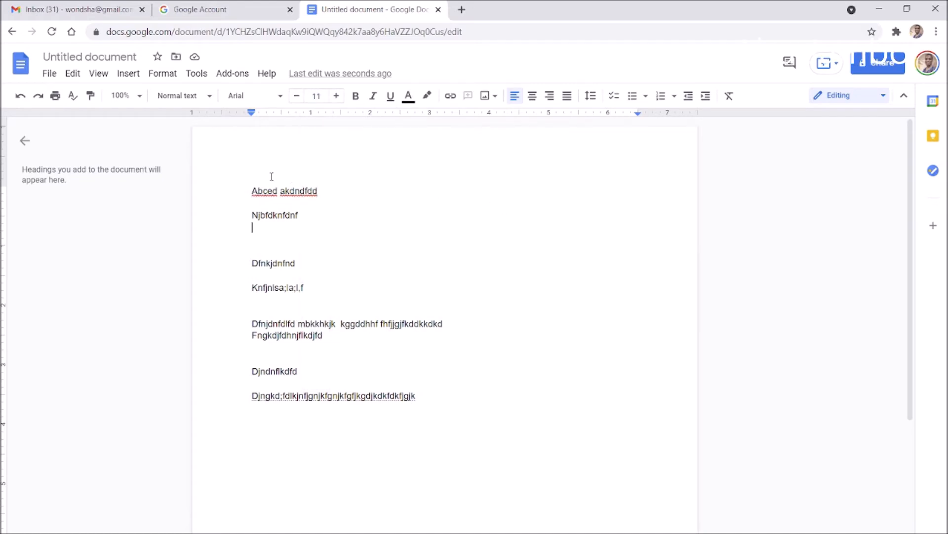
Select all the text, make it bold, and move below the last paragraph
{"action": "key", "text": "ctrl+a"}
{"action": "left_click", "coordinate": [355, 96]}
{"action": "left_click", "coordinate": [529, 395]}
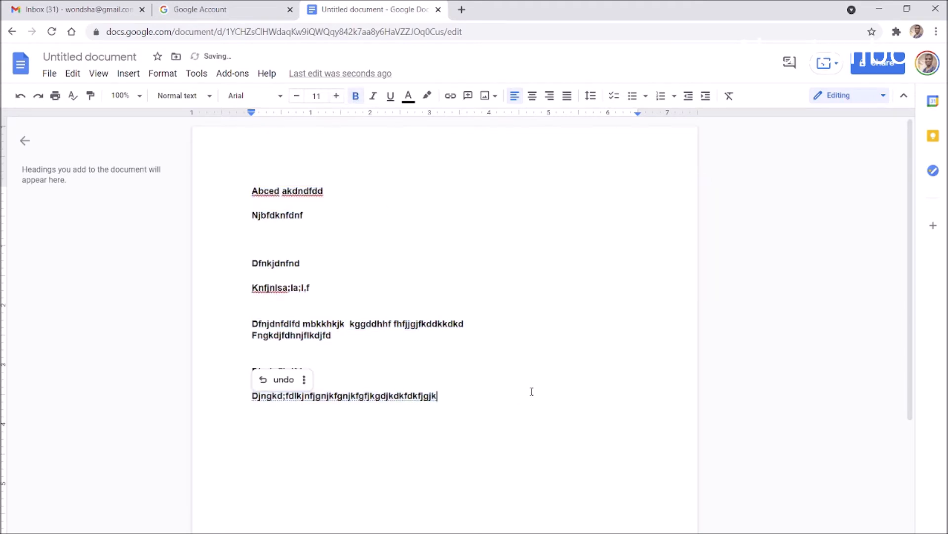
{"action": "key", "text": "Down"}
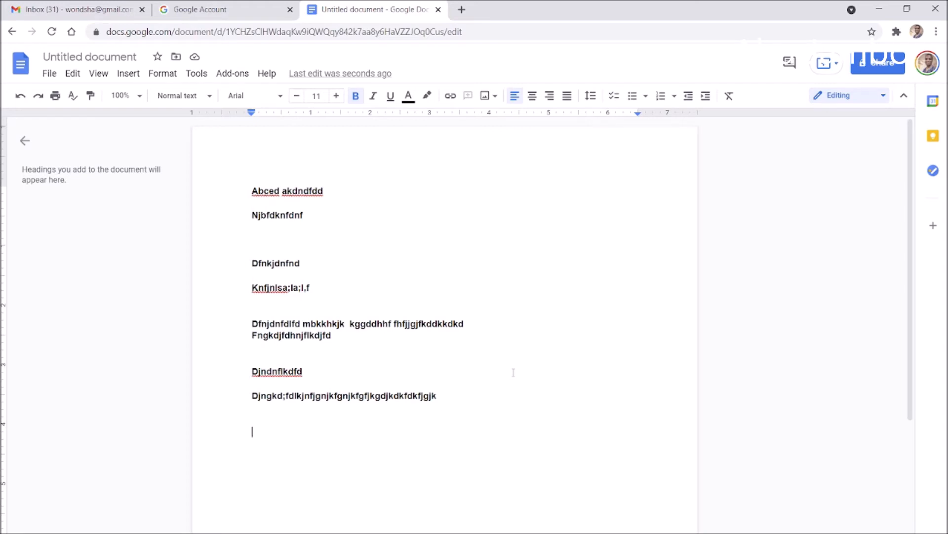
Type lines 'jgjjhjhjhkgkh jll', 'jjjg', a long 'kkkhgj…fgjjfdfldll' line, and 'kkfdkj'
{"action": "type", "text": "jgjjhjhjhkgkh"}
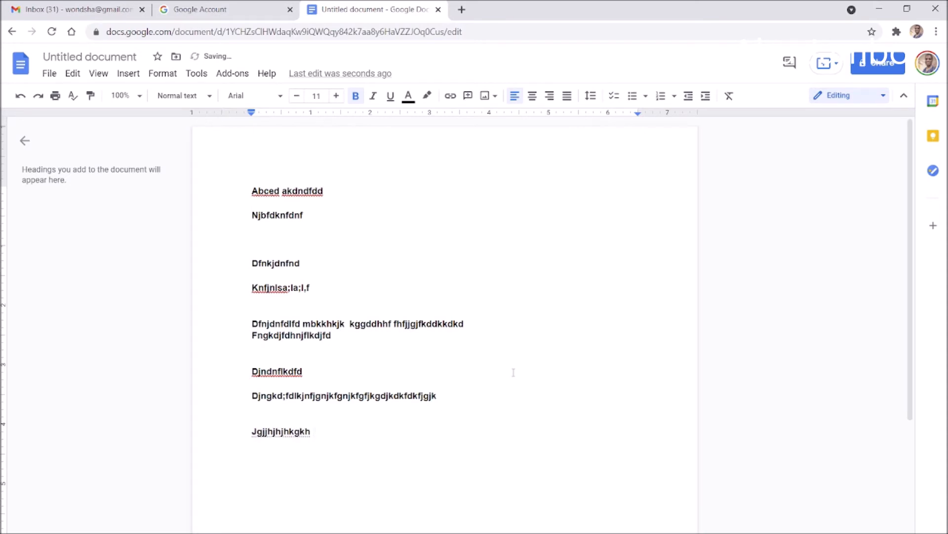
{"action": "type", "text": " jll"}
{"action": "key", "text": "Return"}
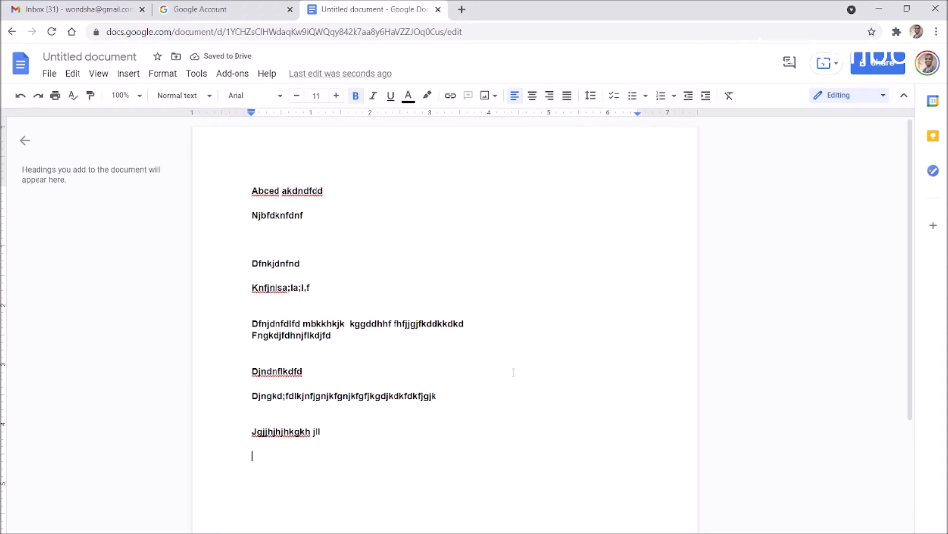
{"action": "type", "text": "jjjg"}
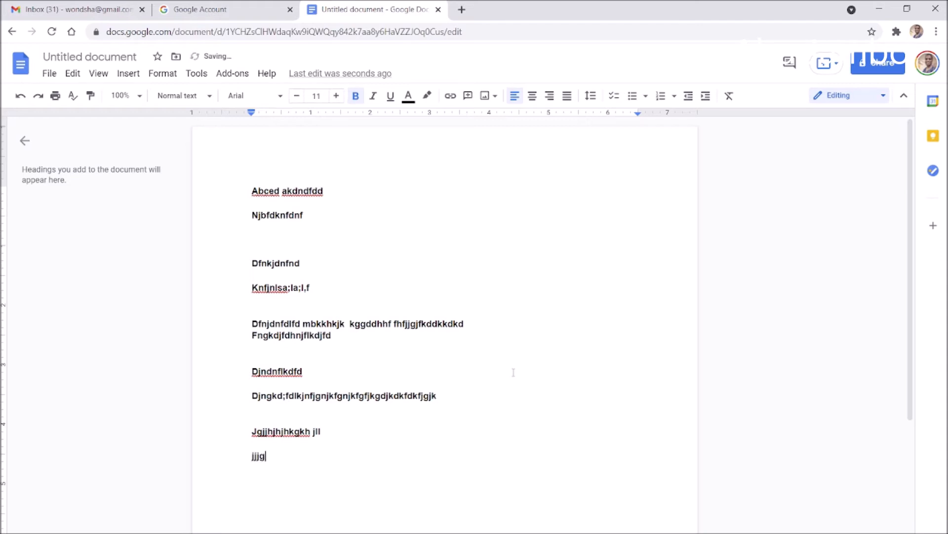
{"action": "key", "text": "Return"}
{"action": "key", "text": "Return"}
{"action": "type", "text": "kkkhgj"}
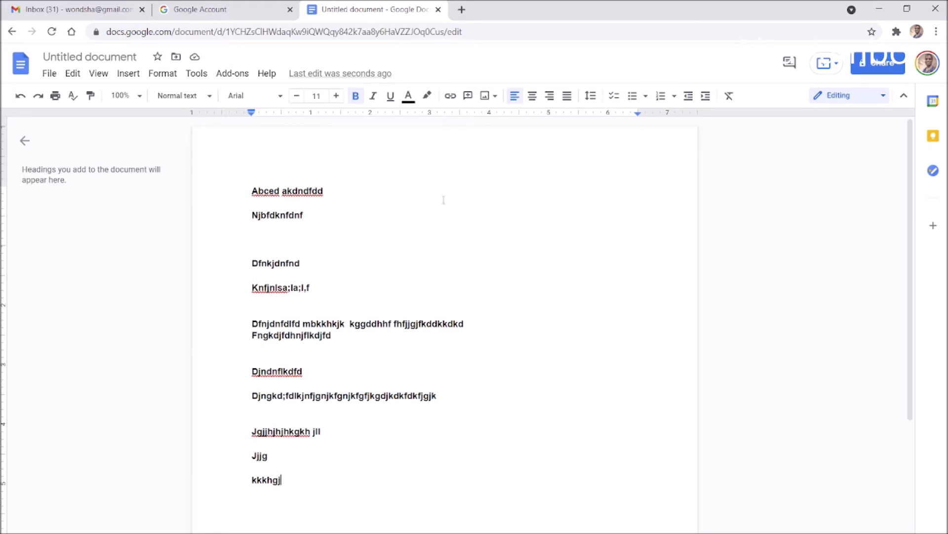
{"action": "type", "text": "hhfhfhhhghh  hfhdsdkskdskk"}
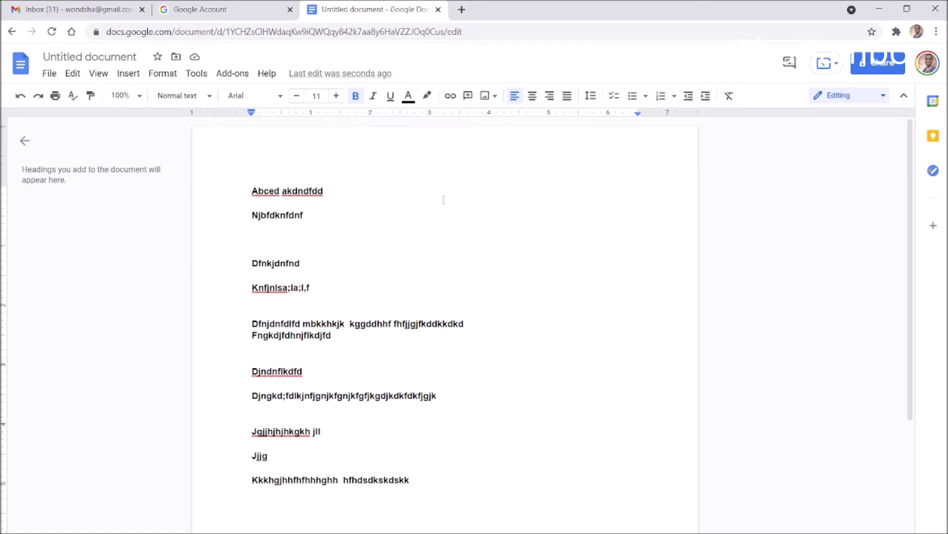
{"action": "type", "text": "fgjjfdfldll"}
{"action": "key", "text": "Return"}
{"action": "type", "text": "kkfdkj"}
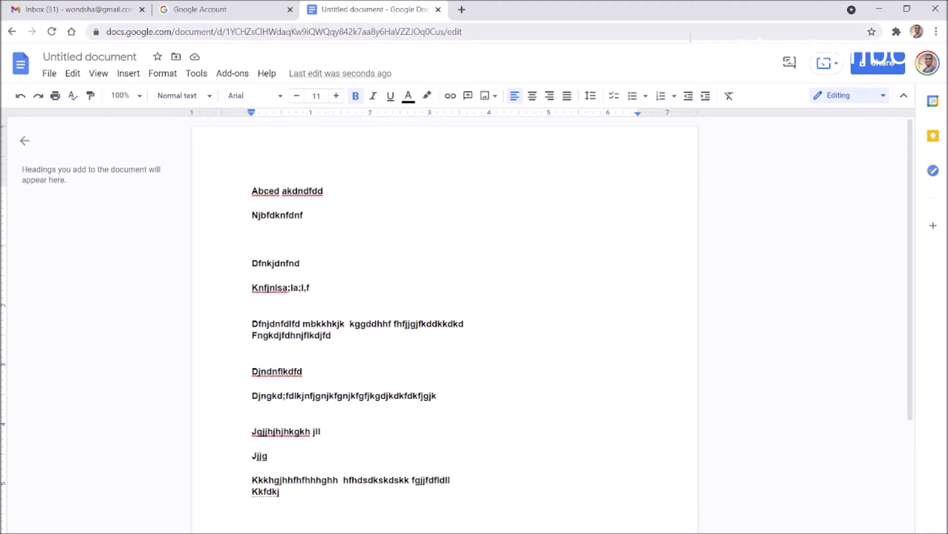
{"action": "left_click", "coordinate": [471, 436]}
{"action": "left_click", "coordinate": [387, 520]}
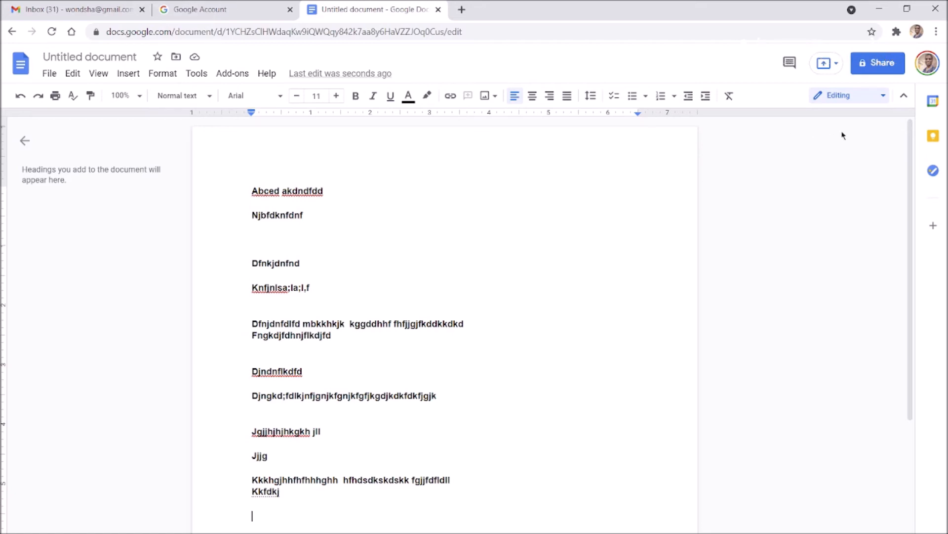
{"action": "left_click", "coordinate": [884, 72]}
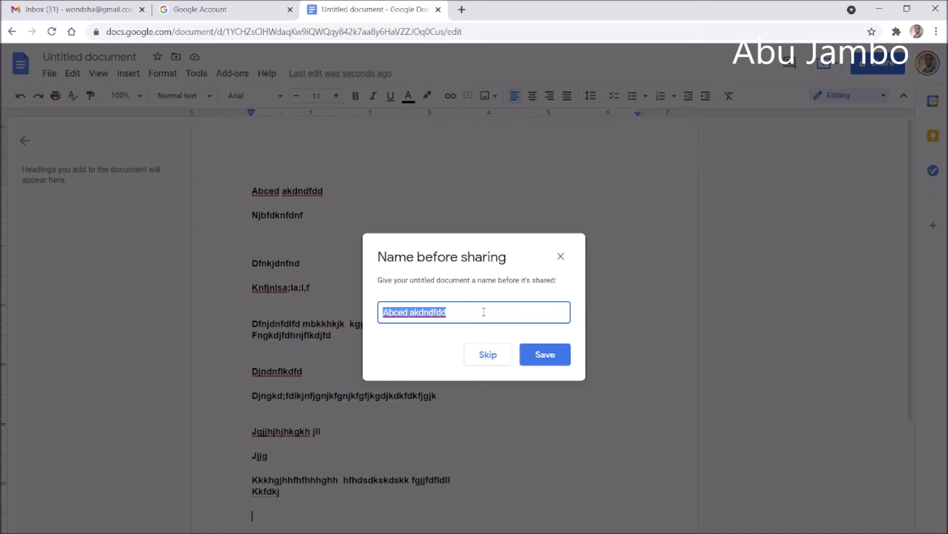
{"action": "key", "text": "BackSpace"}
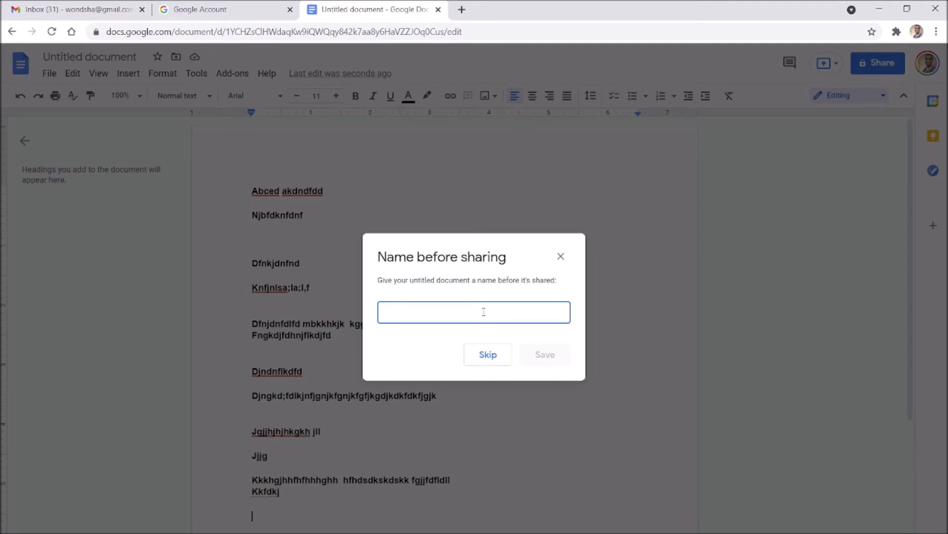
{"action": "left_click", "coordinate": [557, 257]}
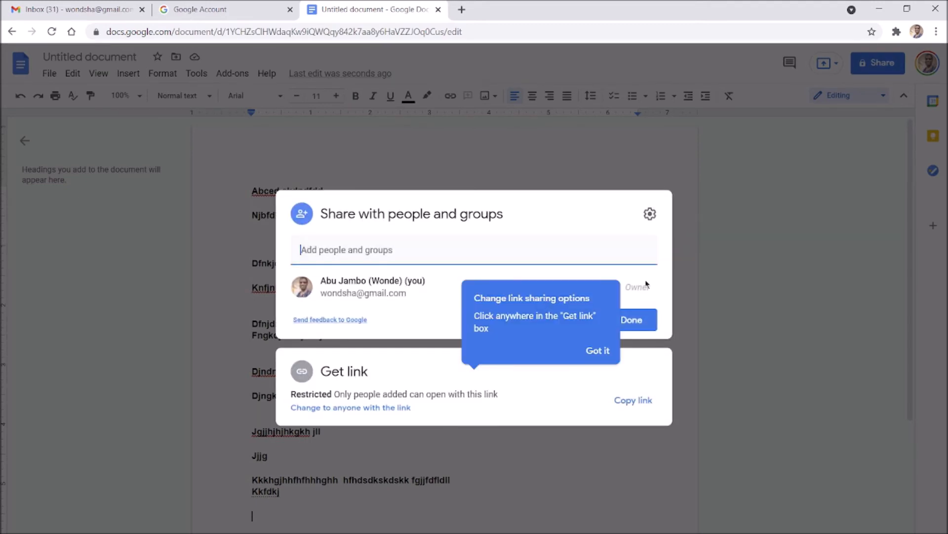
{"action": "left_click", "coordinate": [598, 351]}
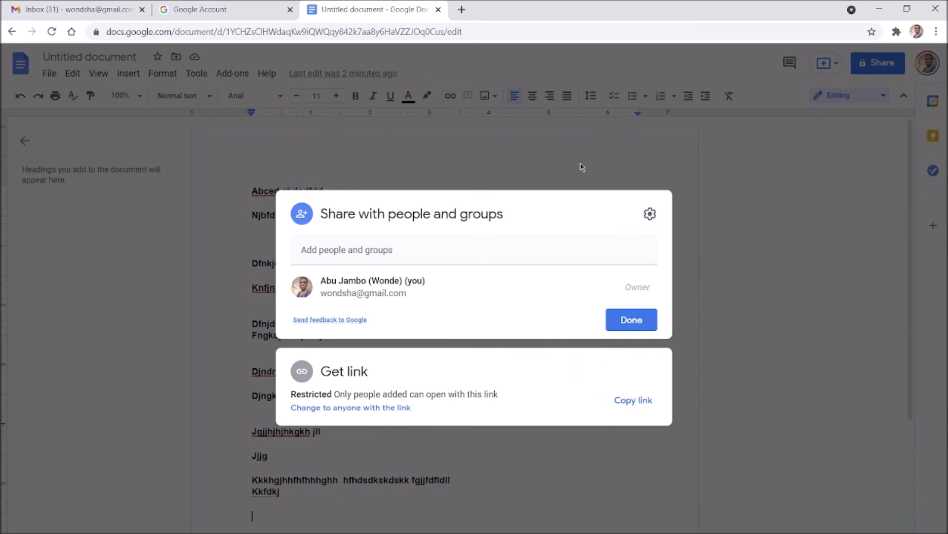
{"action": "left_click", "coordinate": [613, 155]}
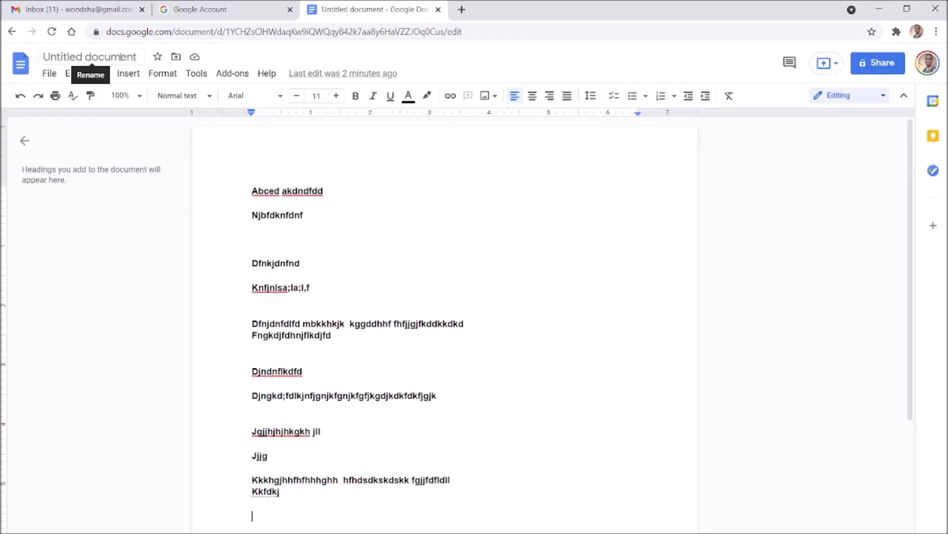
{"action": "left_click", "coordinate": [135, 57]}
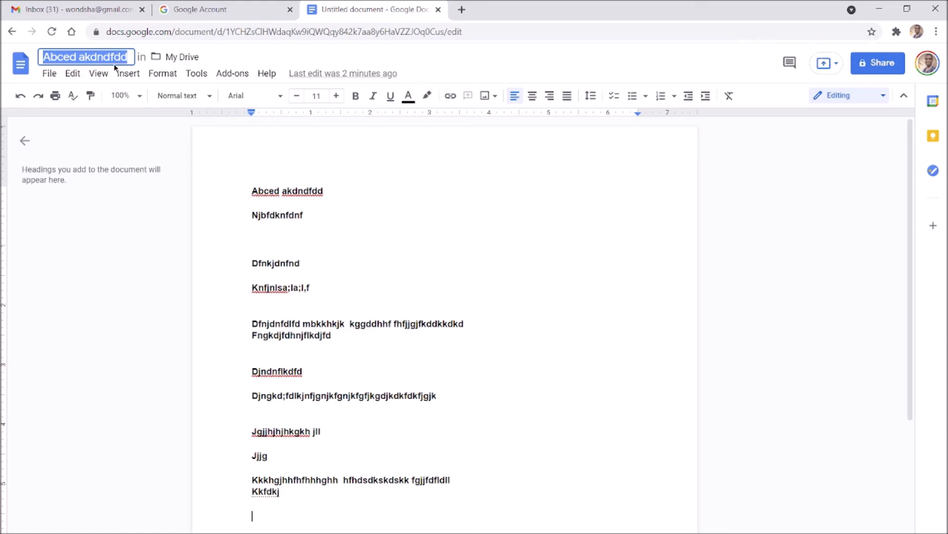
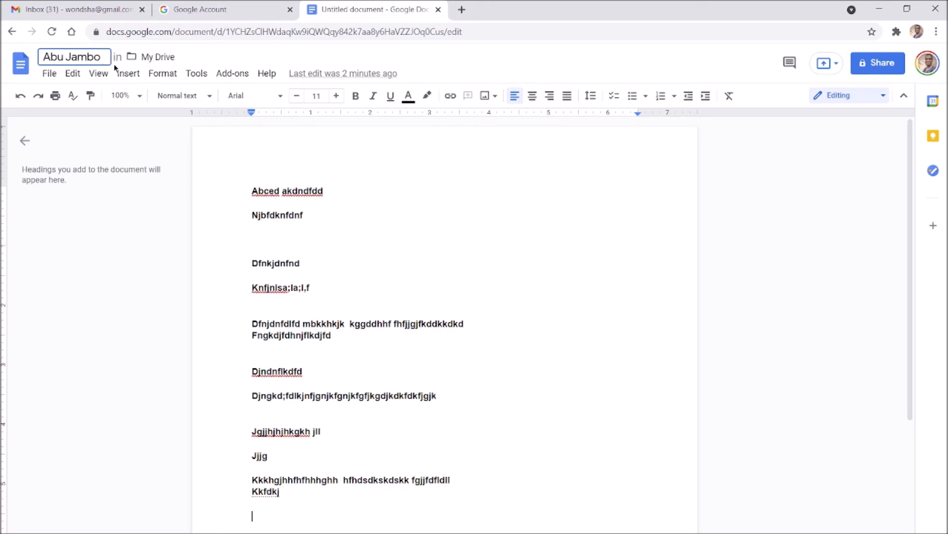
{"action": "key", "text": "Return"}
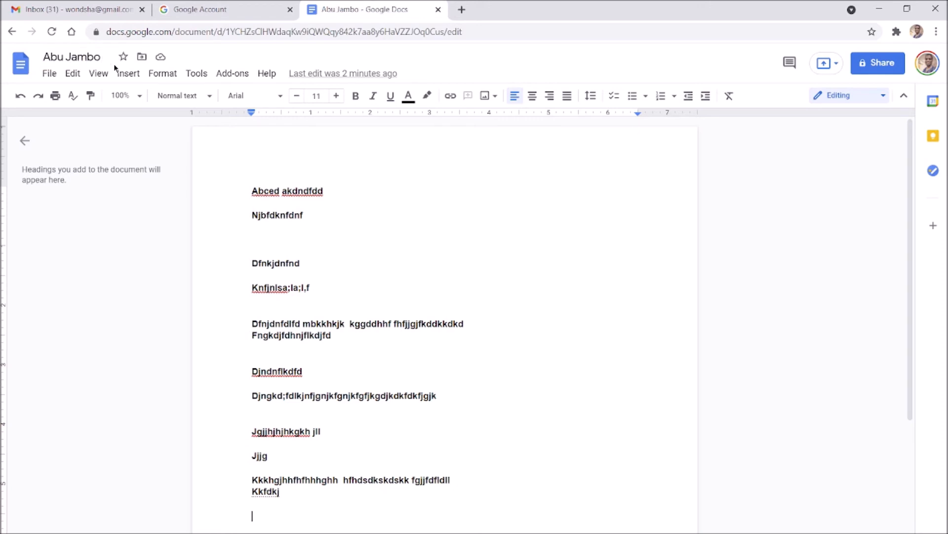
{"action": "left_click_drag", "start_coordinate": [108, 60], "coordinate": [39, 59]}
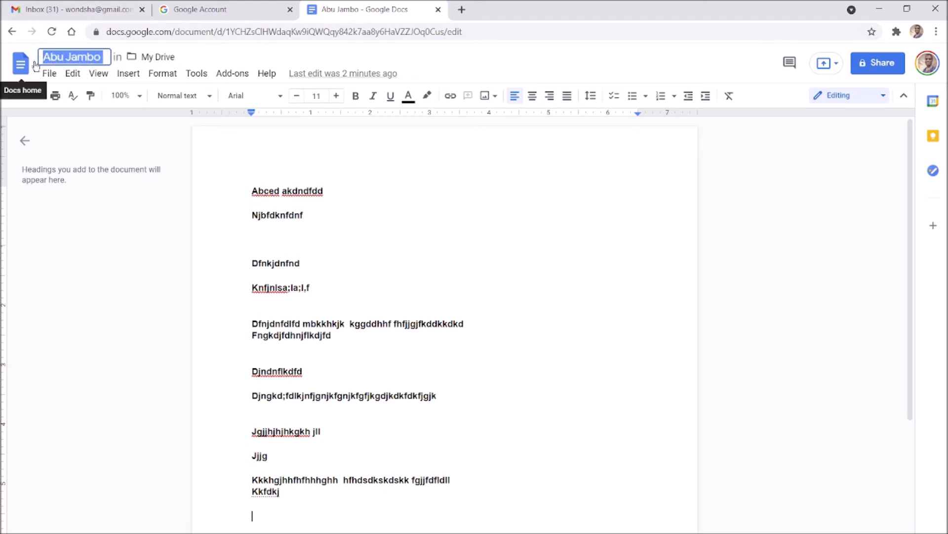
{"action": "key", "text": "BackSpace"}
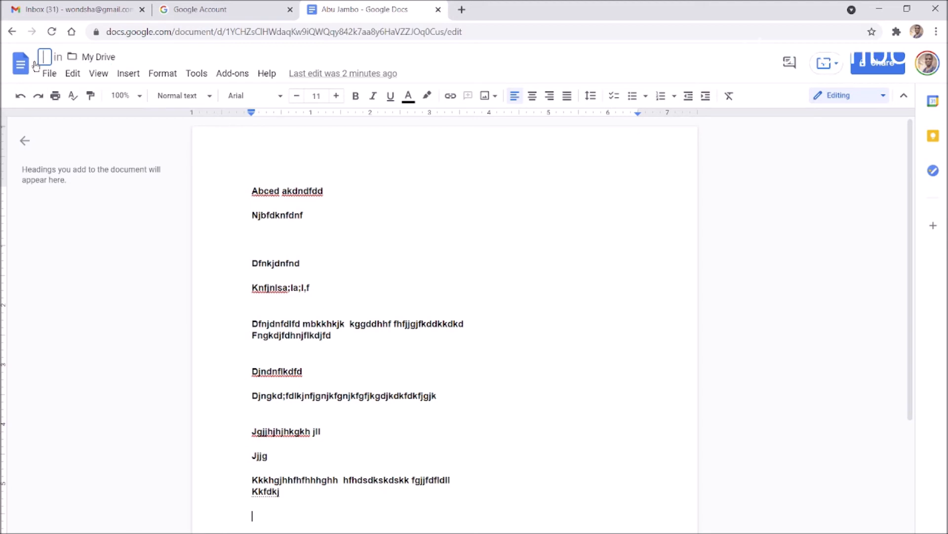
{"action": "type", "text": "Abu"}
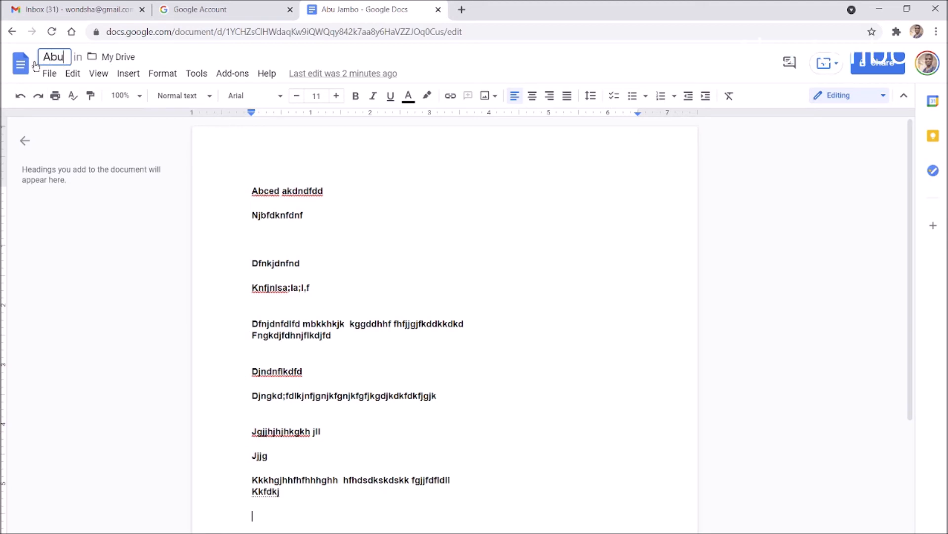
{"action": "key", "text": "Return"}
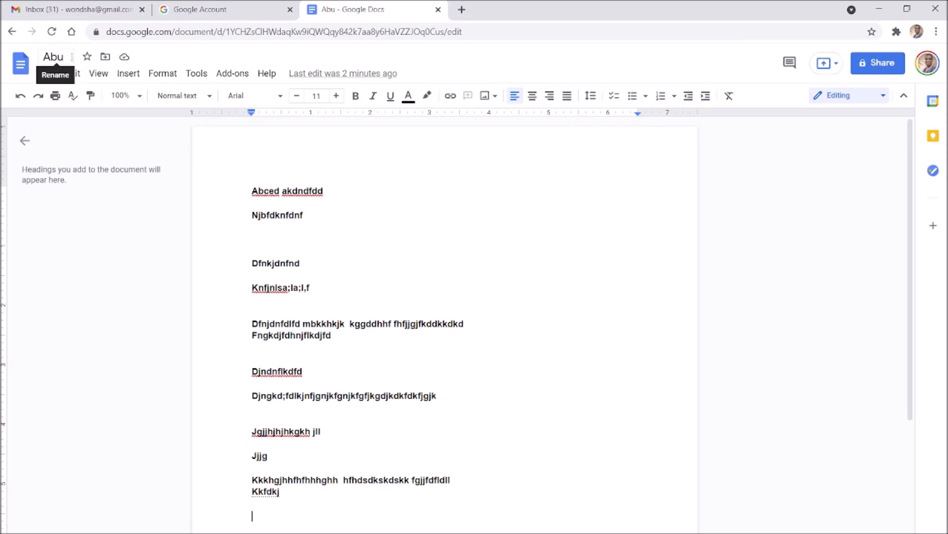
{"action": "left_click", "coordinate": [52, 56]}
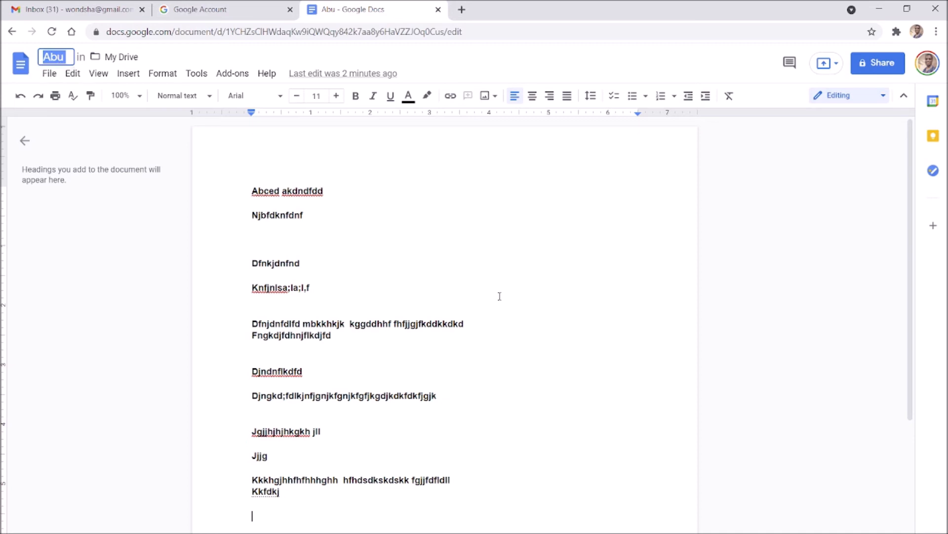
{"action": "left_click", "coordinate": [523, 326]}
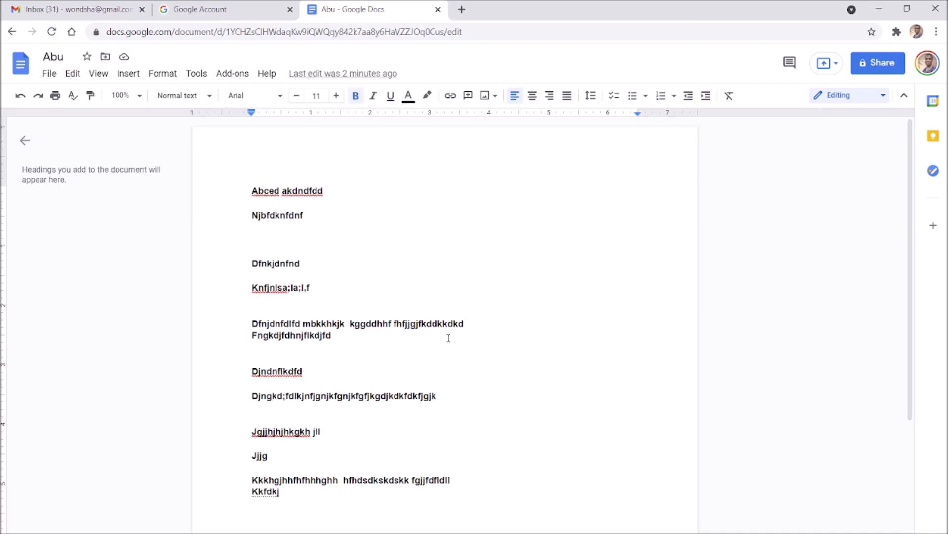
{"action": "left_click", "coordinate": [885, 70]}
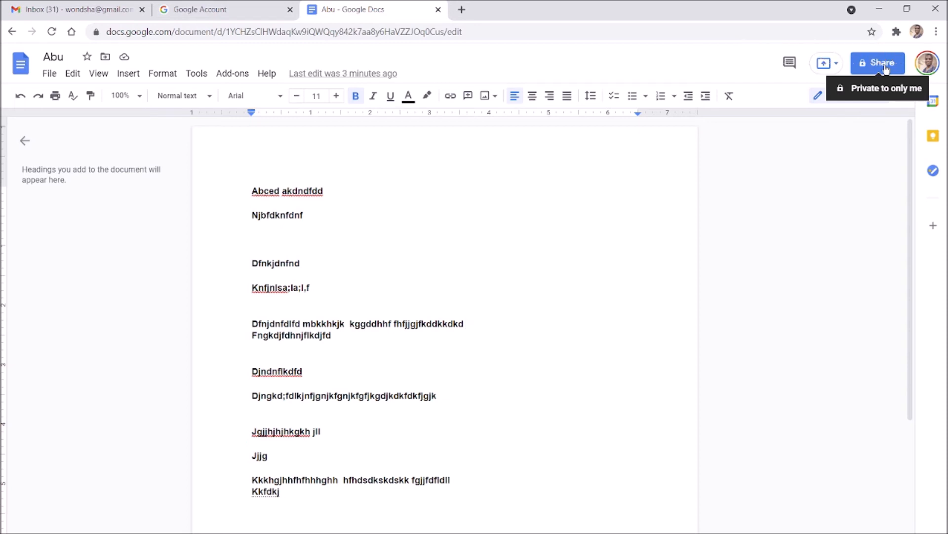
Open the Share settings for 'Abu', dismiss the restrictions tip, and close the contact suggestions
{"action": "left_click", "coordinate": [884, 67]}
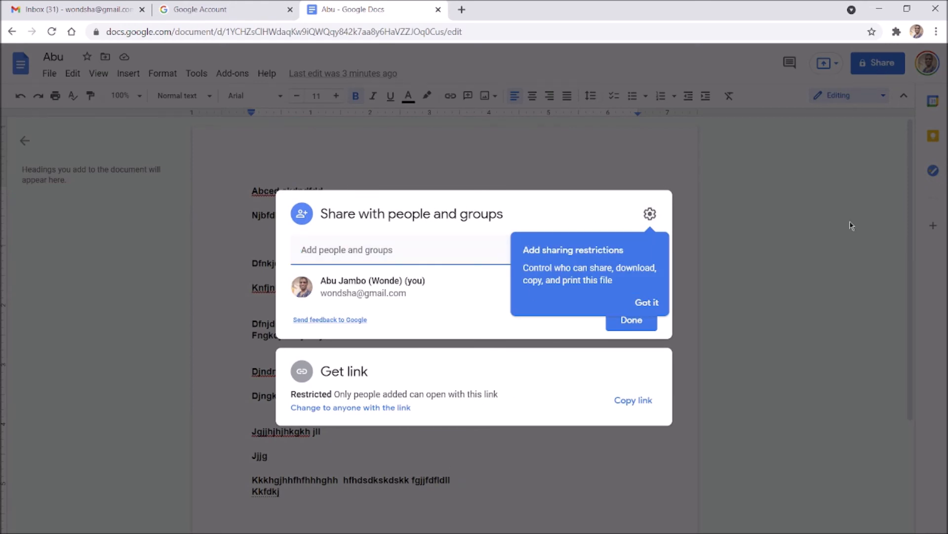
{"action": "left_click", "coordinate": [650, 302]}
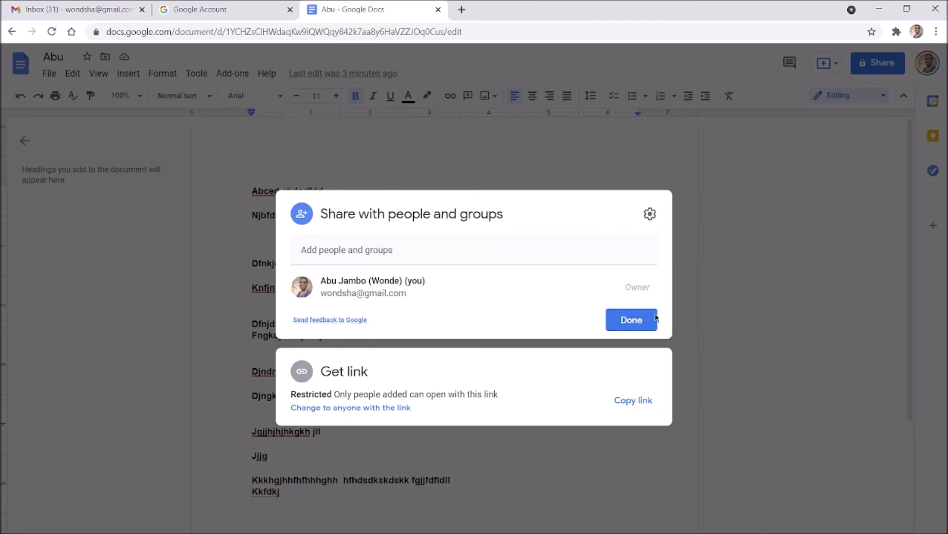
{"action": "left_click", "coordinate": [518, 250]}
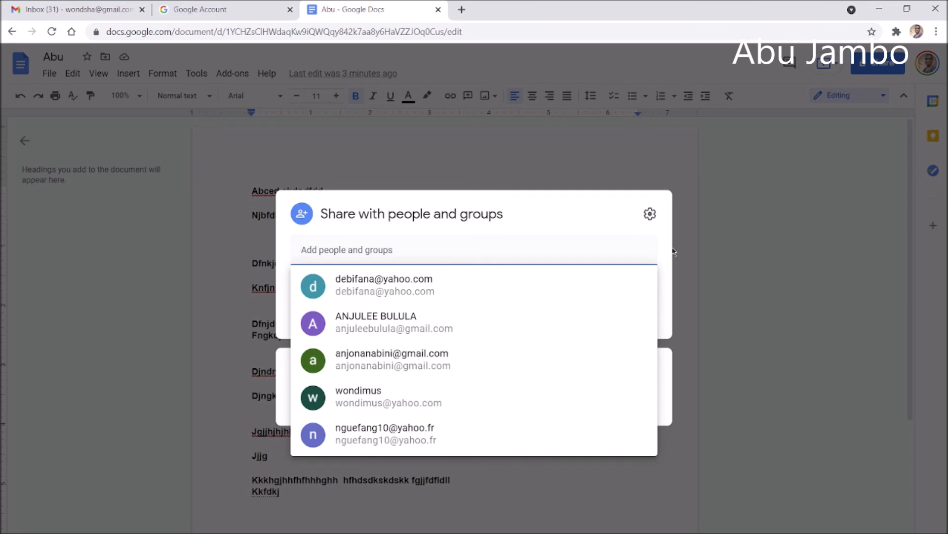
{"action": "left_click", "coordinate": [533, 258]}
{"action": "left_click", "coordinate": [580, 217]}
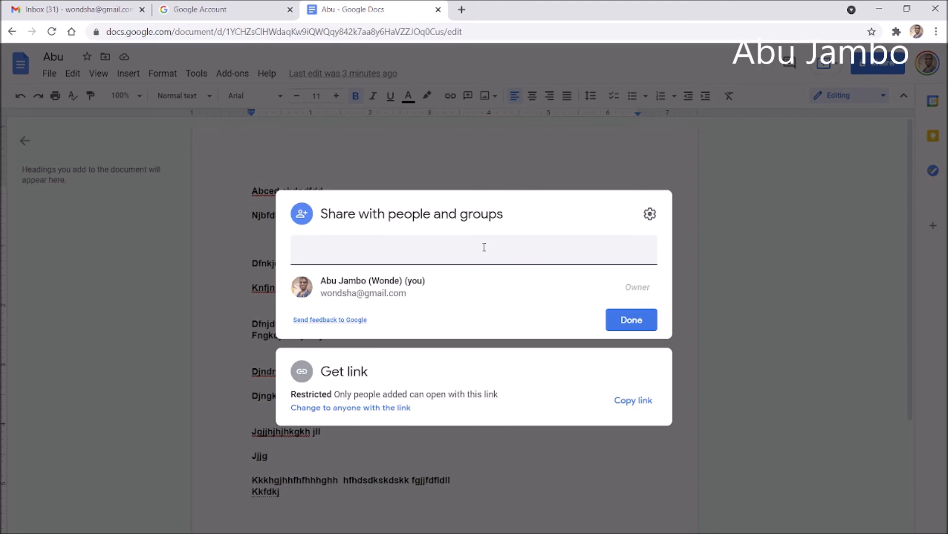
Type and clear a contact name in Add people, then close the Share dialog with Done
{"action": "left_click", "coordinate": [404, 253]}
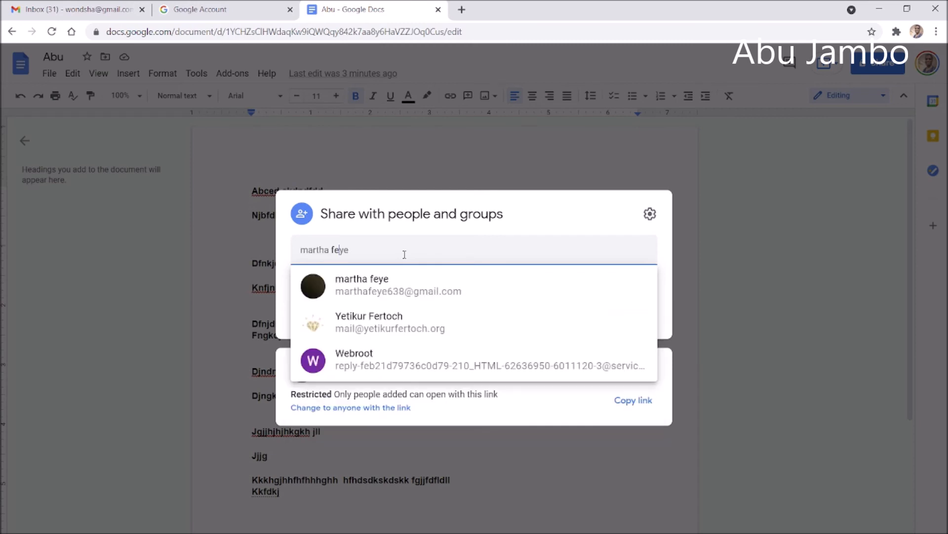
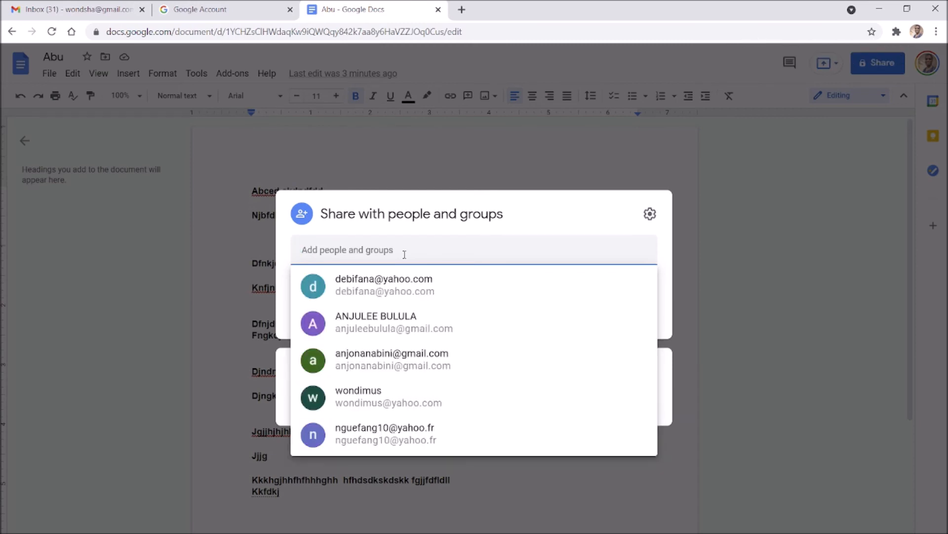
{"action": "type", "text": "asb"}
{"action": "key", "text": "BackSpace"}
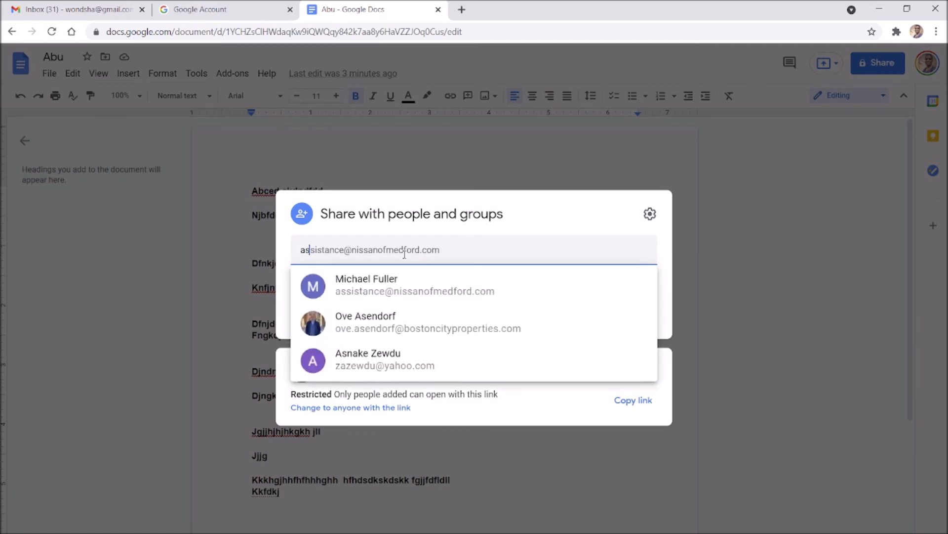
{"action": "key", "text": "BackSpace"}
{"action": "type", "text": "b"}
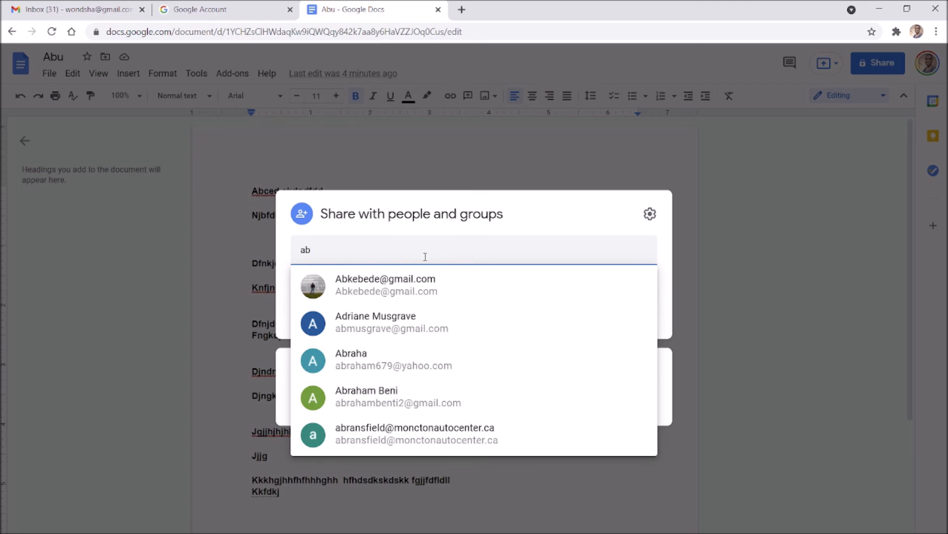
{"action": "key", "text": "BackSpace"}
{"action": "key", "text": "BackSpace"}
{"action": "left_click", "coordinate": [546, 222]}
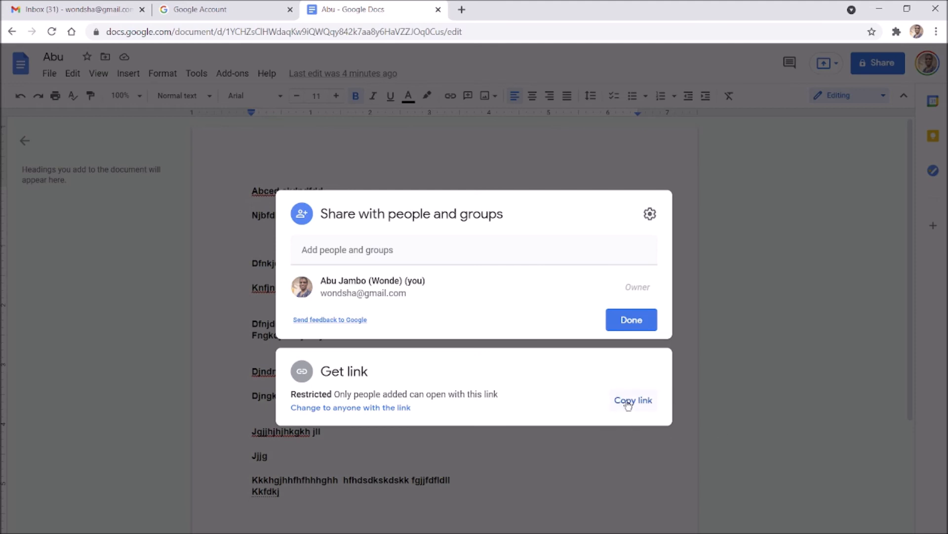
{"action": "left_click", "coordinate": [841, 219]}
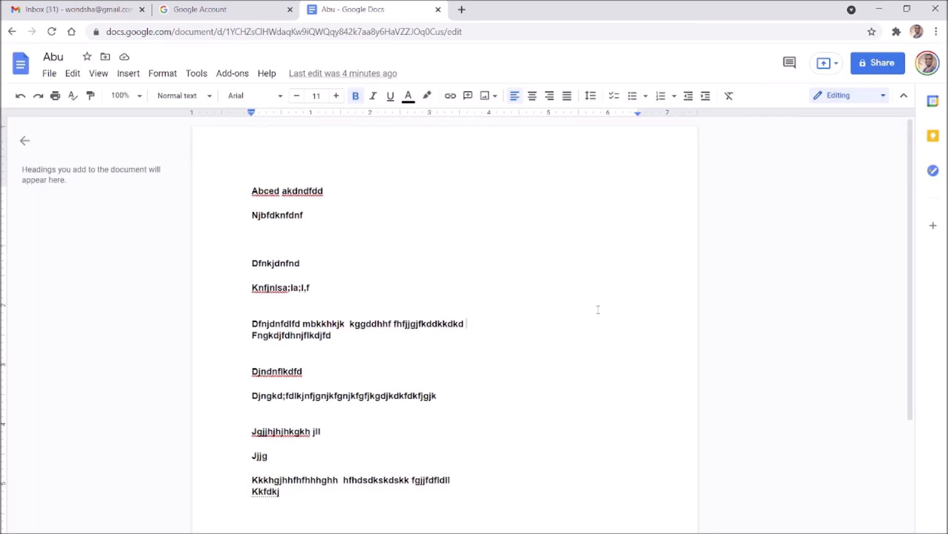
Below Kkfdkj, add plain lines 'Djfdhfsll', 'Hdfhkjdfjsd;dassd' and 'K', each on its own line
{"action": "scroll", "coordinate": [471, 414], "scroll_direction": "down", "scroll_amount": 3}
{"action": "left_click", "coordinate": [435, 423]}
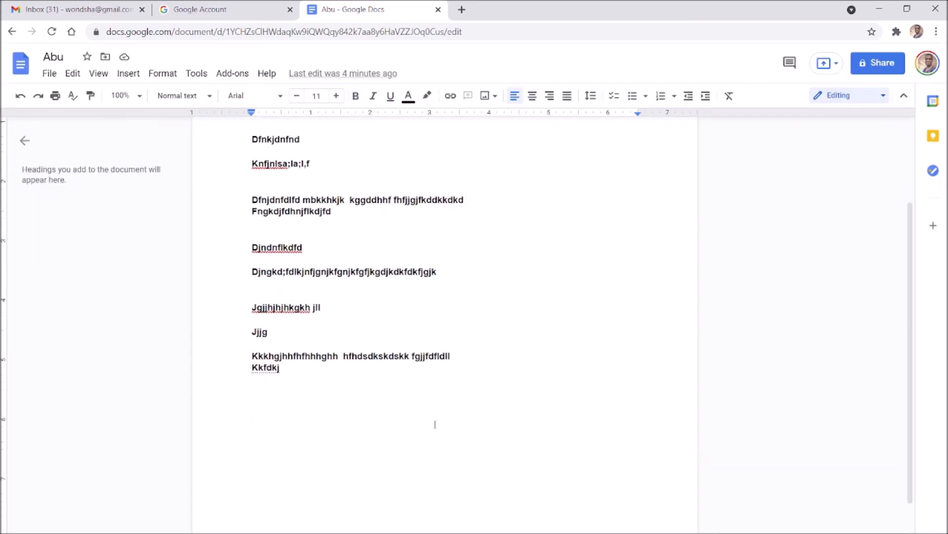
{"action": "type", "text": "djfdhfsll"}
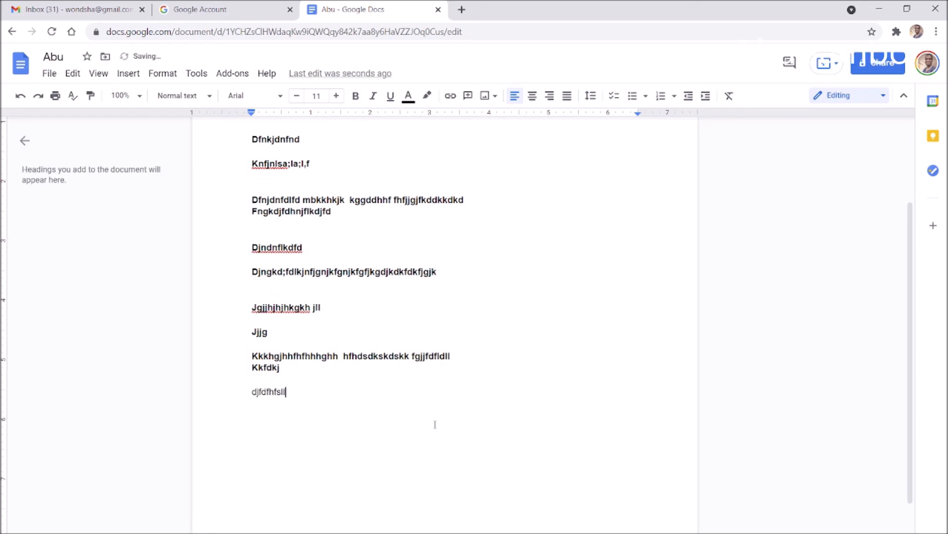
{"action": "key", "text": "Return"}
{"action": "type", "text": "hdfhkjdf"}
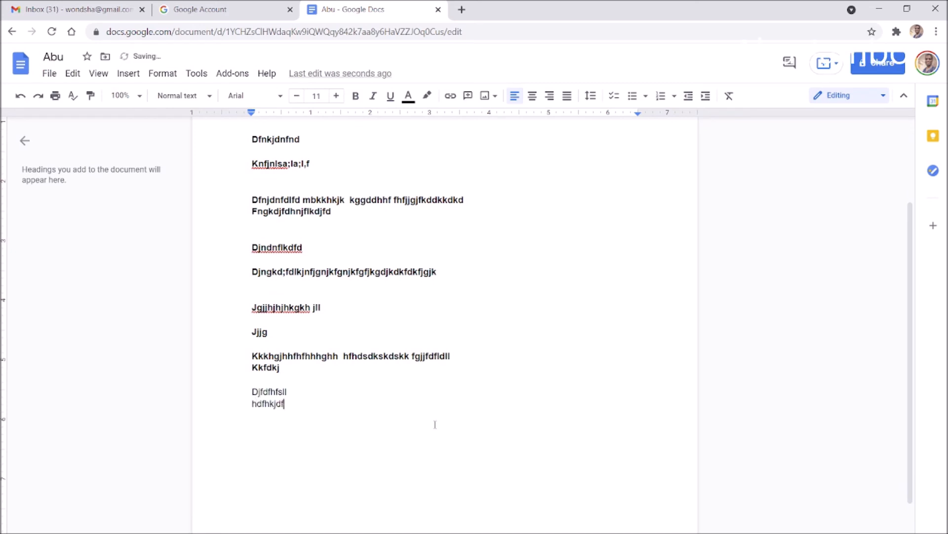
{"action": "type", "text": "jsd;dassd"}
{"action": "key", "text": "Return"}
{"action": "type", "text": "k"}
{"action": "key", "text": "Return"}
Add plain lines 'Dfdfj h', 'Fdfsjdsadakask' and 'Kgkgkkgkgkkkkgk kkgk' to finish the list
{"action": "type", "text": "dfdfj"}
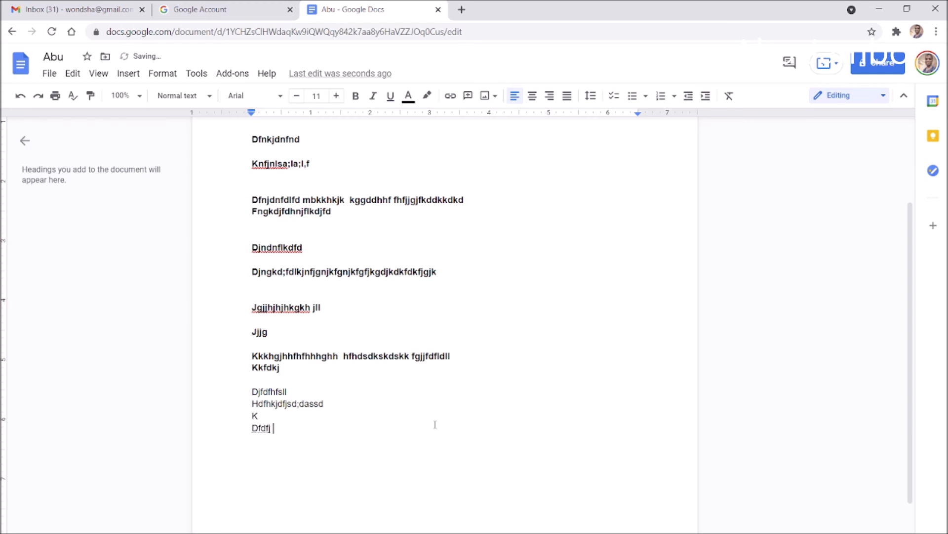
{"action": "type", "text": " h"}
{"action": "key", "text": "Return"}
{"action": "type", "text": "fdfsjdsadakask"}
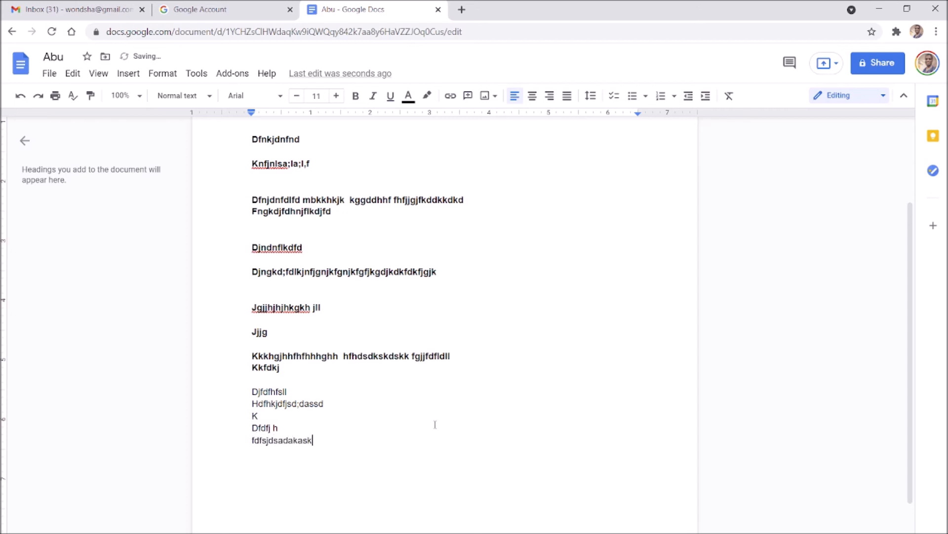
{"action": "key", "text": "Return"}
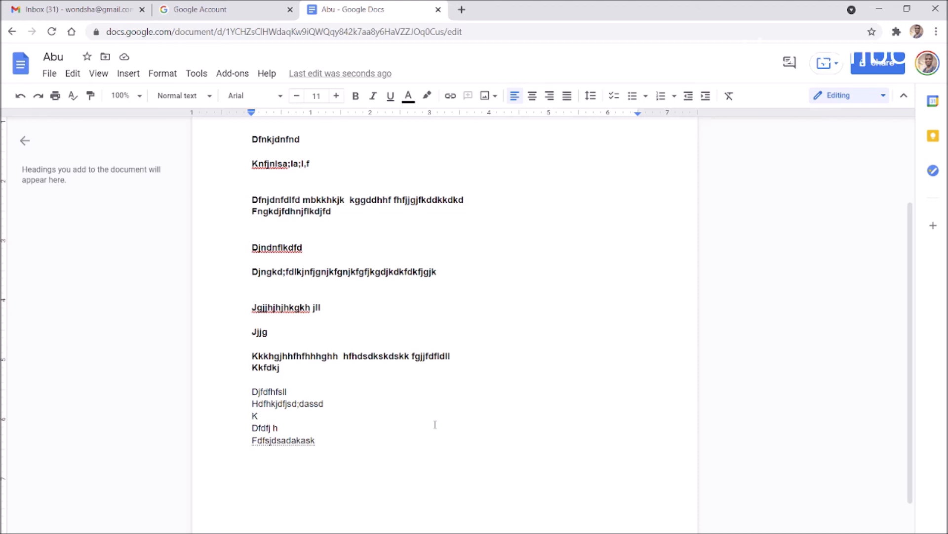
{"action": "type", "text": "kgkgkkgkgkkkkgk kkgk"}
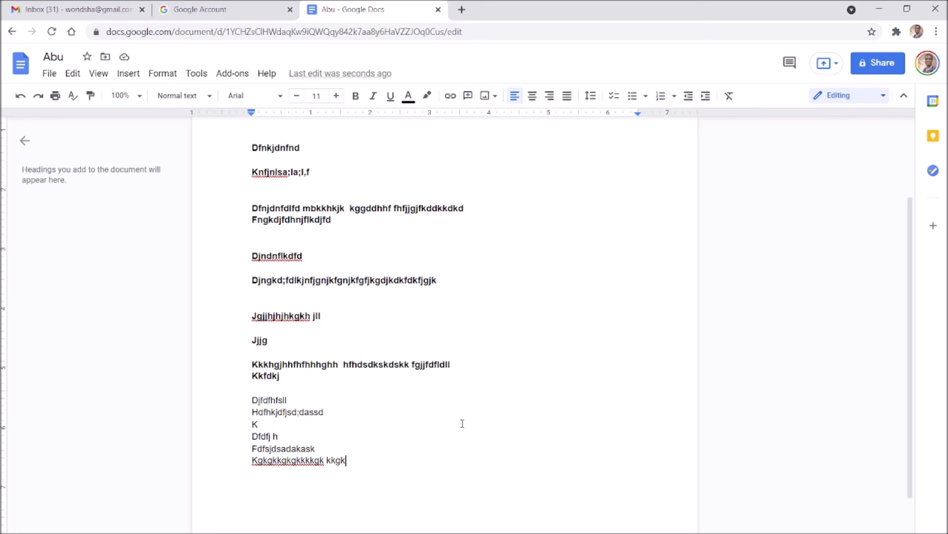
{"action": "scroll", "coordinate": [462, 423], "scroll_direction": "up", "scroll_amount": 3}
{"action": "scroll", "coordinate": [476, 392], "scroll_direction": "down", "scroll_amount": 3}
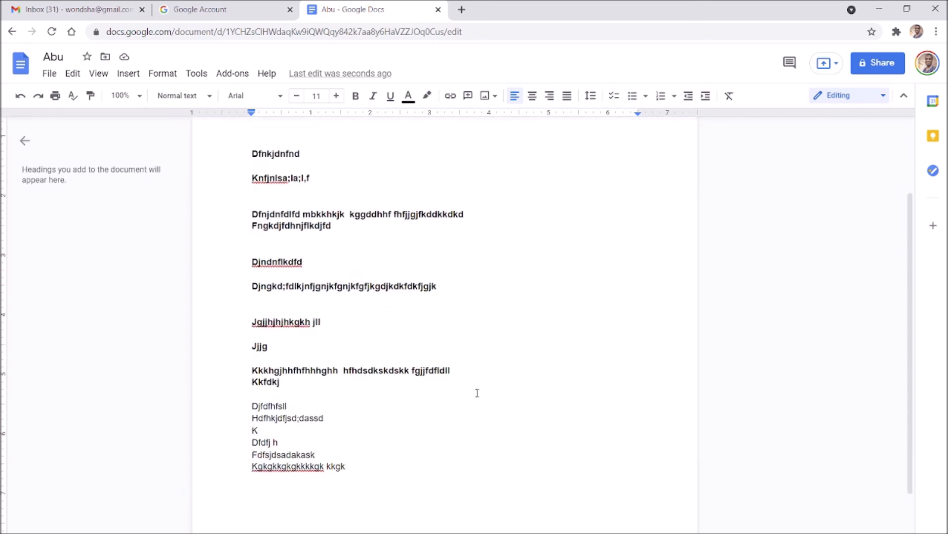
{"action": "scroll", "coordinate": [476, 392], "scroll_direction": "up", "scroll_amount": 3}
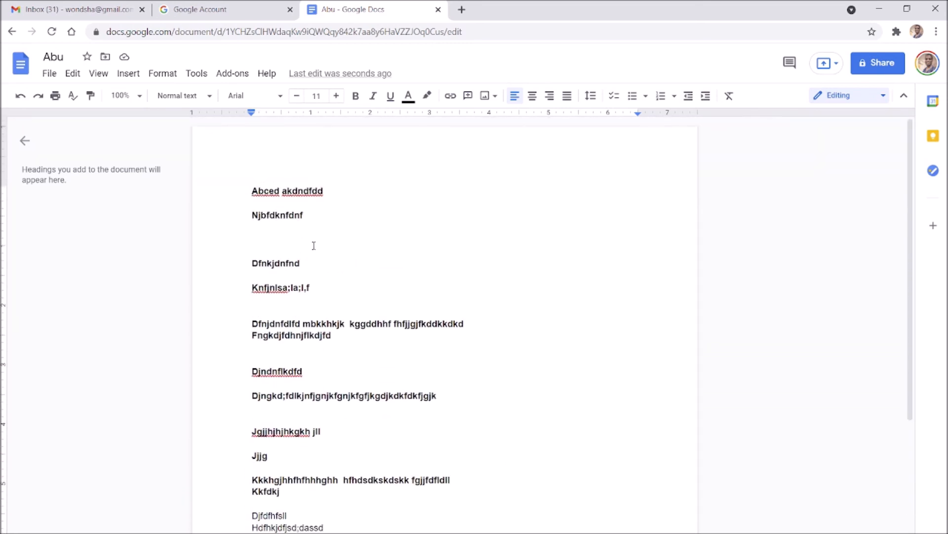
{"action": "scroll", "coordinate": [506, 287], "scroll_direction": "down", "scroll_amount": 3}
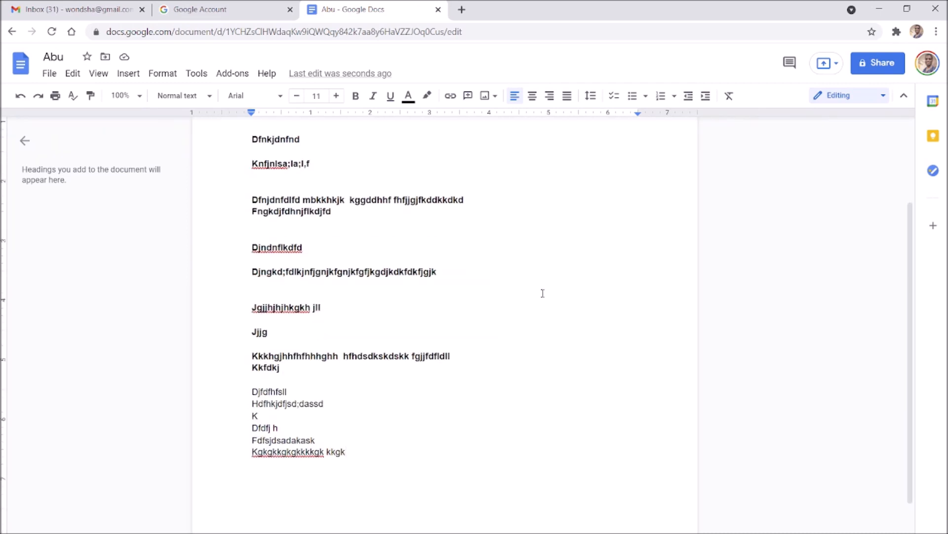
{"action": "scroll", "coordinate": [549, 291], "scroll_direction": "down", "scroll_amount": 2}
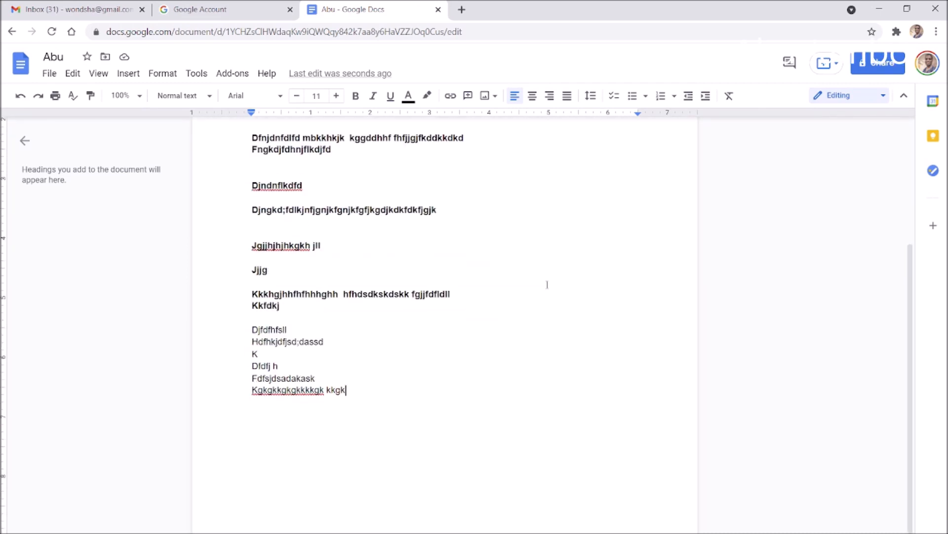
{"action": "scroll", "coordinate": [527, 302], "scroll_direction": "up", "scroll_amount": 4}
Show the File menu of 'Abu' and reveal its Email and Download submenus
{"action": "left_click", "coordinate": [47, 75]}
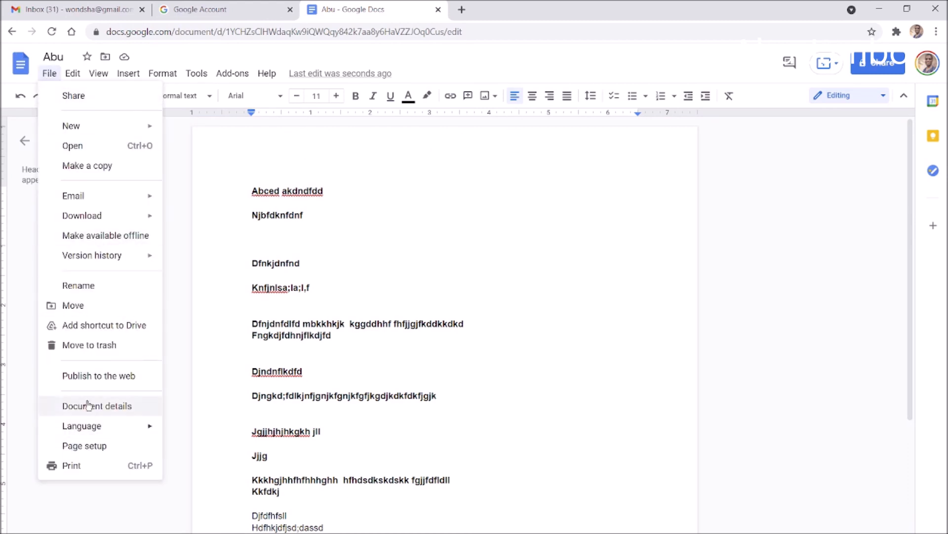
{"action": "mouse_move", "coordinate": [102, 72]}
{"action": "mouse_move", "coordinate": [48, 76]}
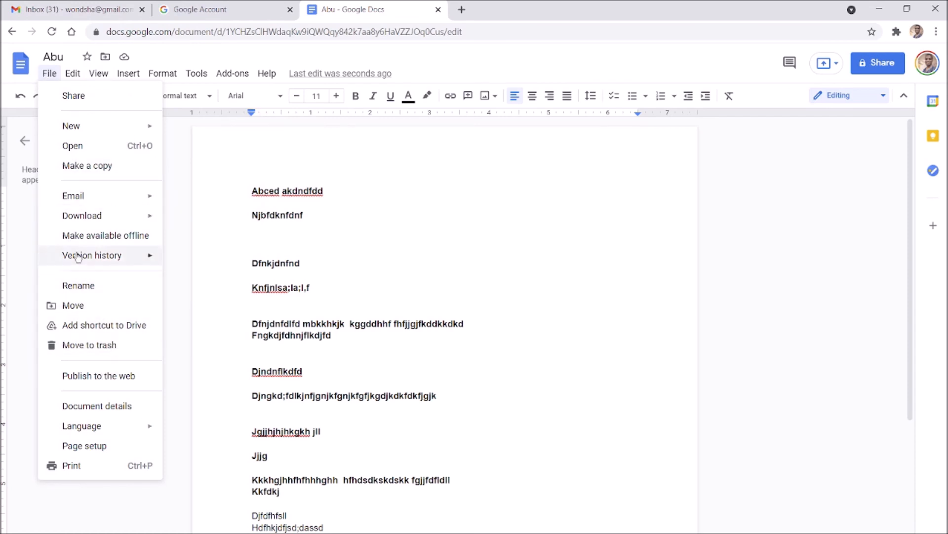
{"action": "mouse_move", "coordinate": [104, 197]}
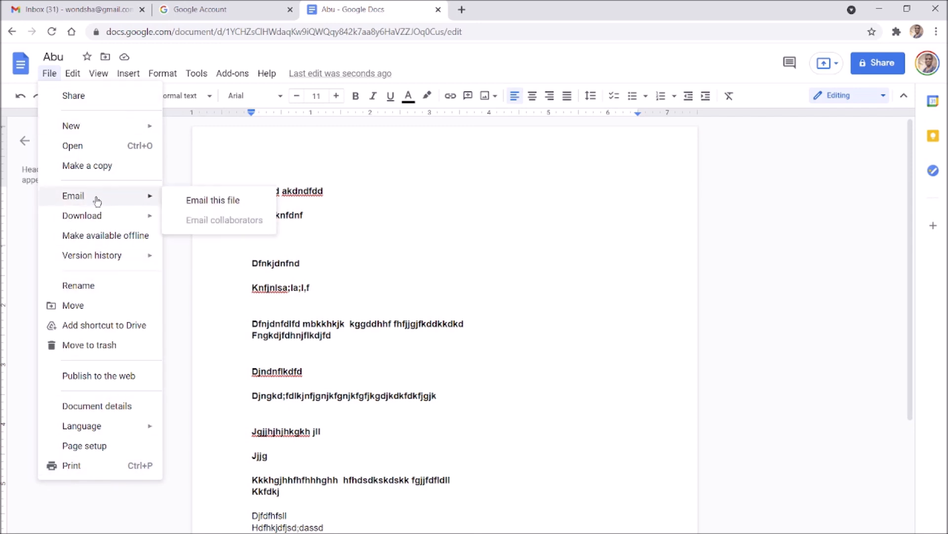
{"action": "mouse_move", "coordinate": [89, 220]}
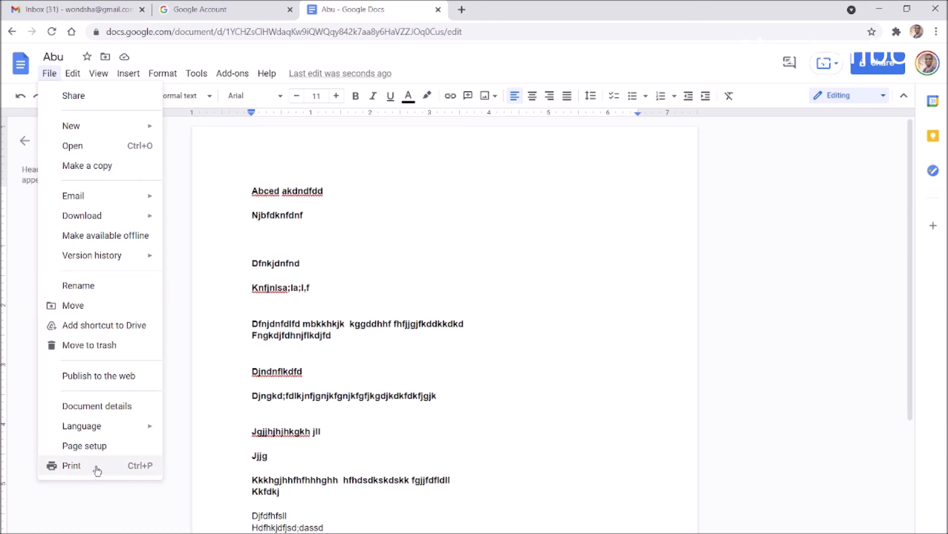
{"action": "left_click", "coordinate": [373, 217]}
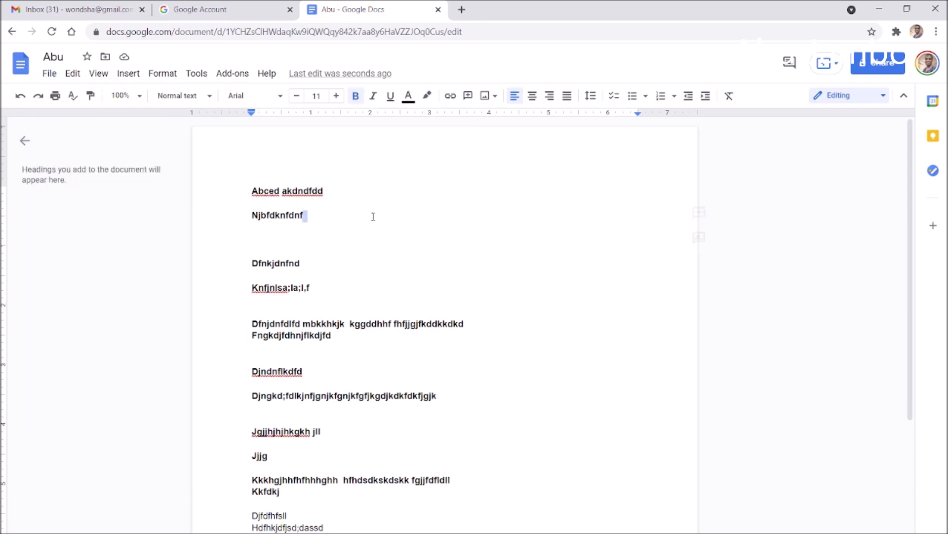
{"action": "left_click_drag", "start_coordinate": [249, 191], "coordinate": [435, 532]}
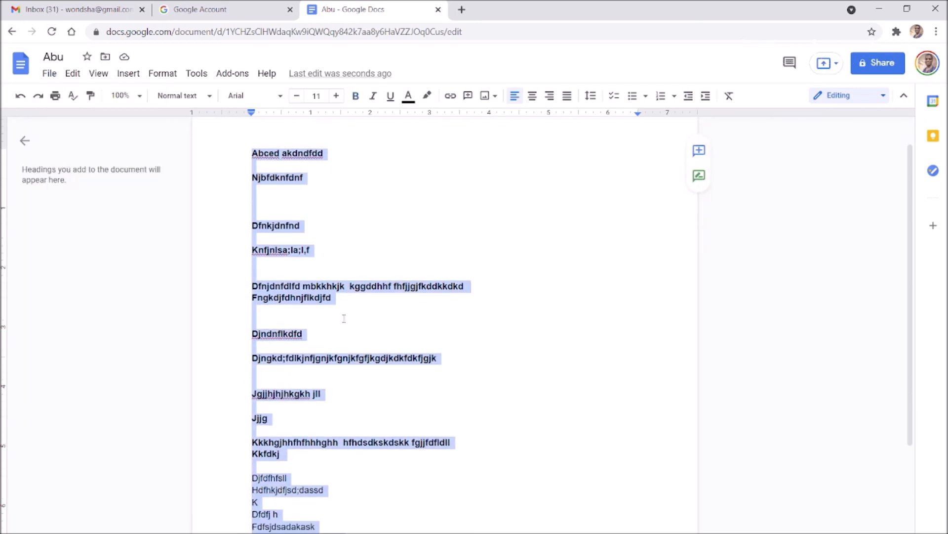
{"action": "right_click", "coordinate": [318, 299]}
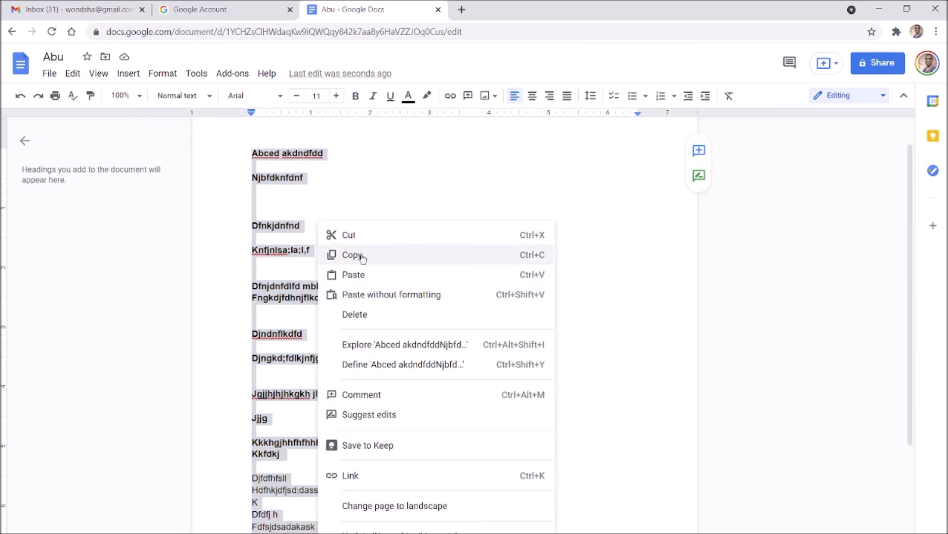
{"action": "left_click", "coordinate": [442, 193]}
{"action": "left_click", "coordinate": [442, 193]}
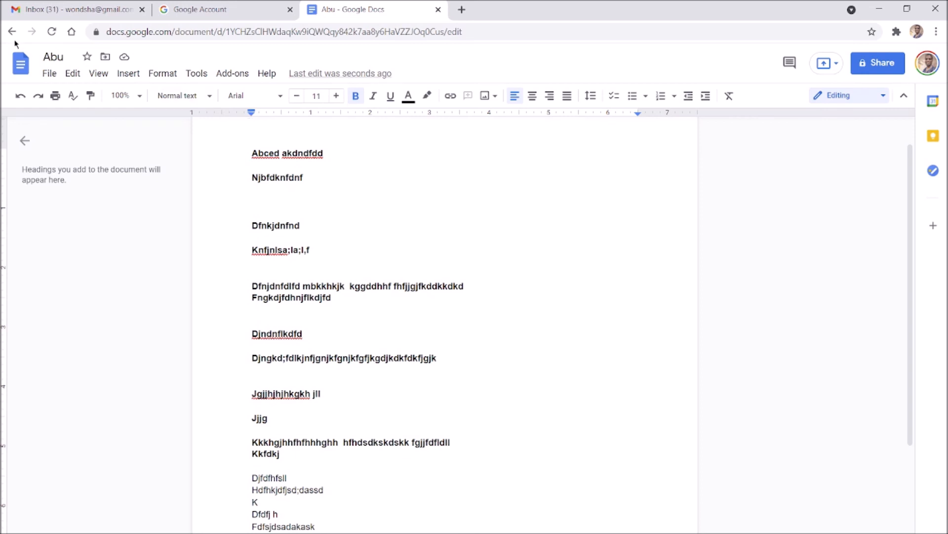
{"action": "left_click", "coordinate": [50, 75]}
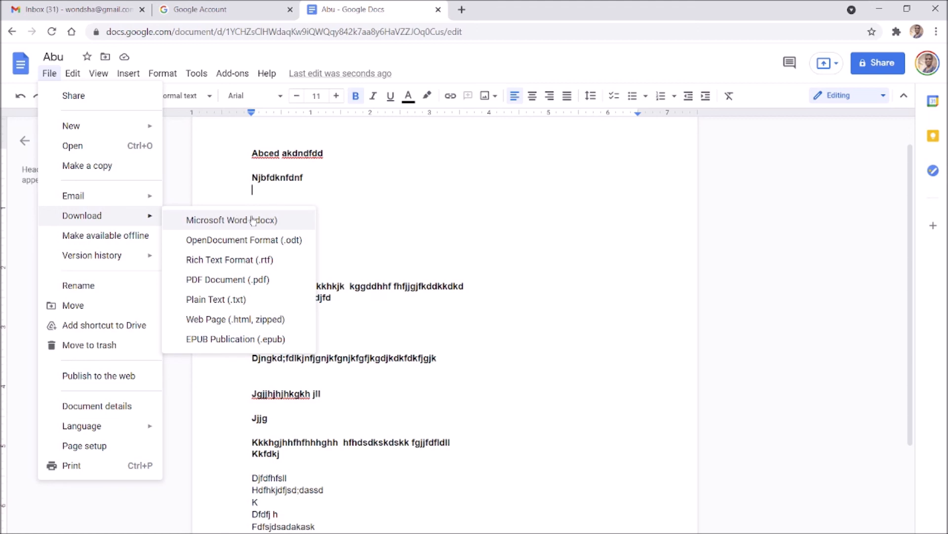
Close the File menu's download choices and return to the 'Abu' document text
{"action": "left_click", "coordinate": [500, 361]}
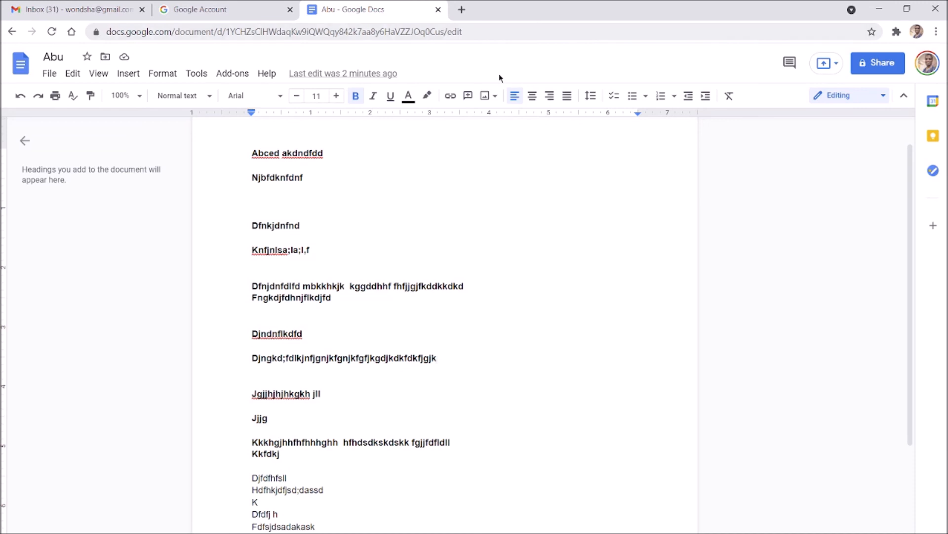
{"action": "left_click", "coordinate": [218, 9]}
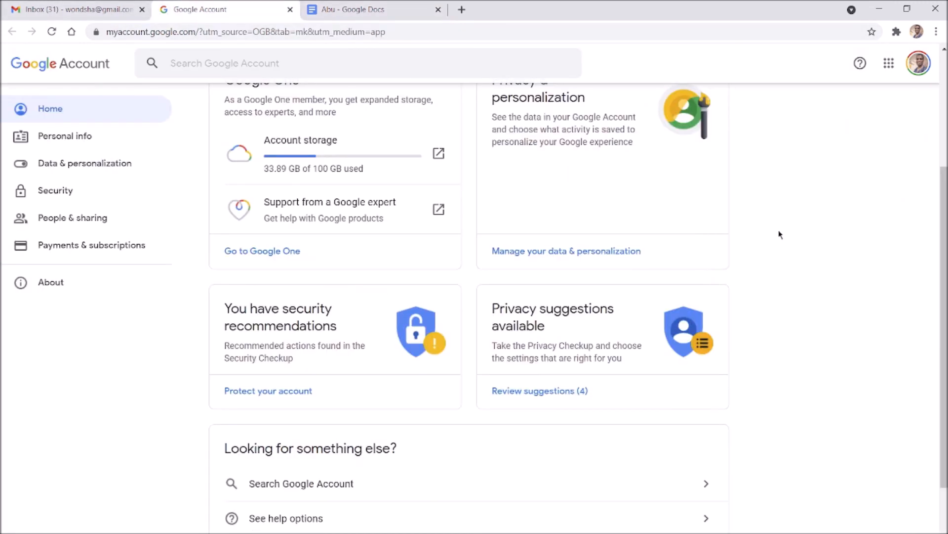
{"action": "scroll", "coordinate": [629, 214], "scroll_direction": "up", "scroll_amount": 3}
{"action": "left_click", "coordinate": [886, 70]}
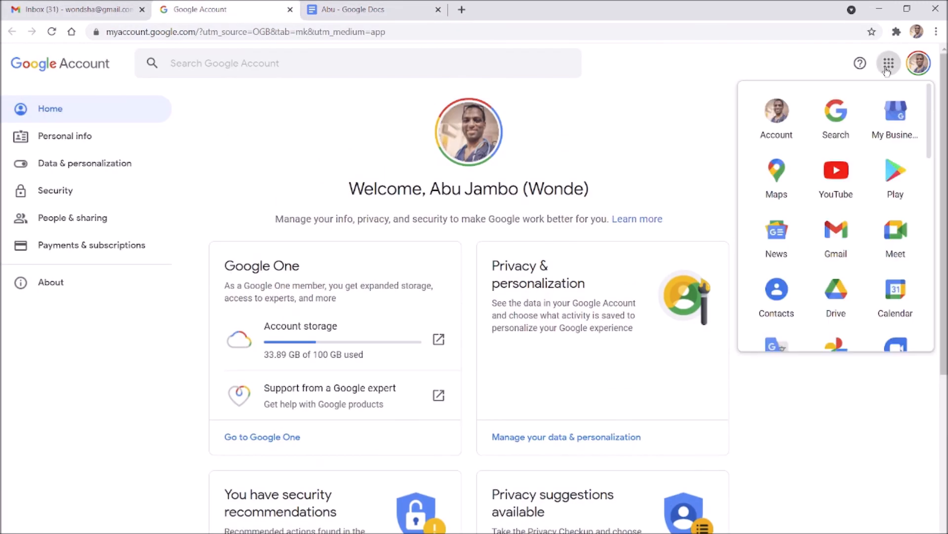
{"action": "scroll", "coordinate": [839, 281], "scroll_direction": "down", "scroll_amount": 5}
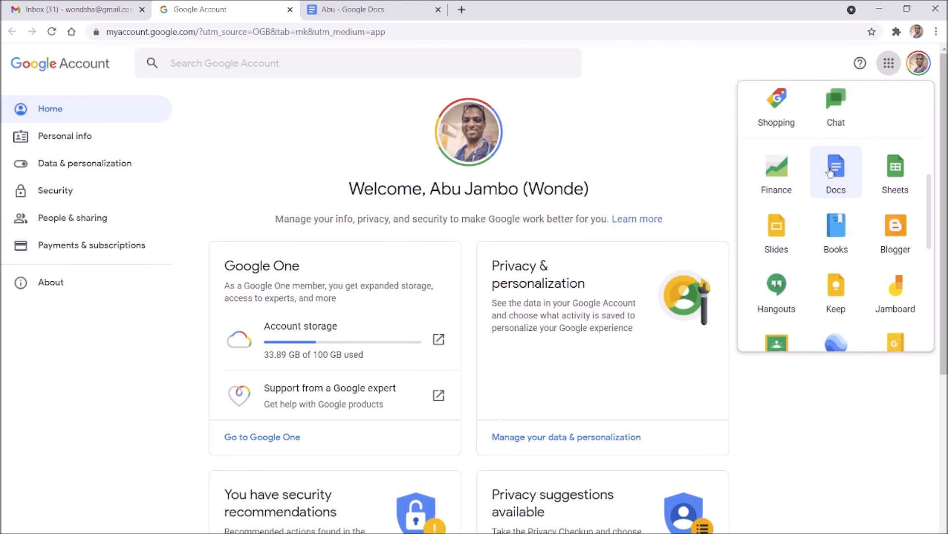
{"action": "scroll", "coordinate": [810, 200], "scroll_direction": "down", "scroll_amount": 1}
{"action": "scroll", "coordinate": [662, 188], "scroll_direction": "down", "scroll_amount": 5}
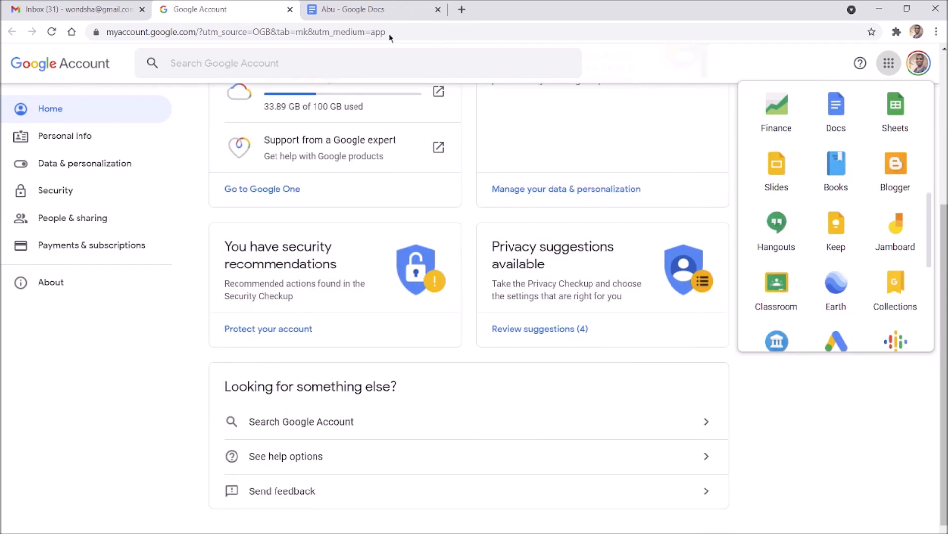
{"action": "left_click", "coordinate": [370, 9]}
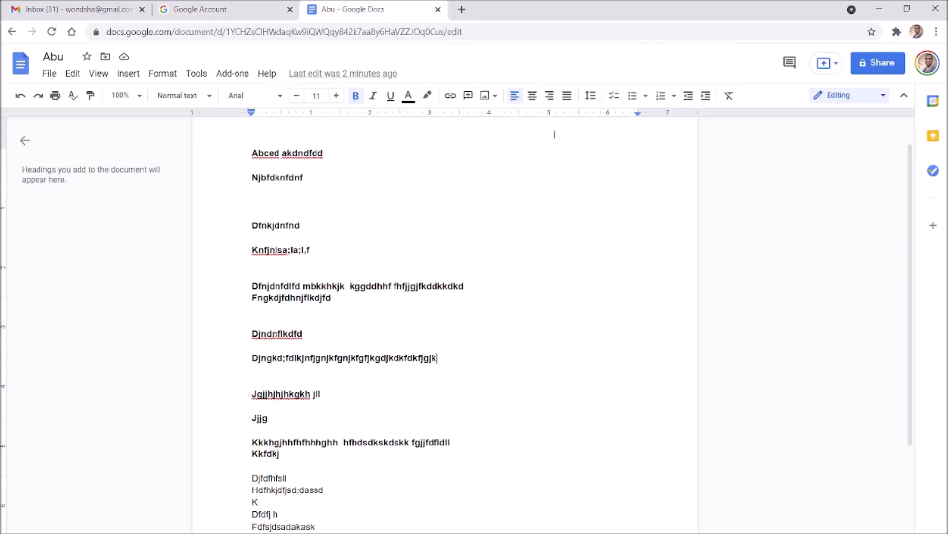